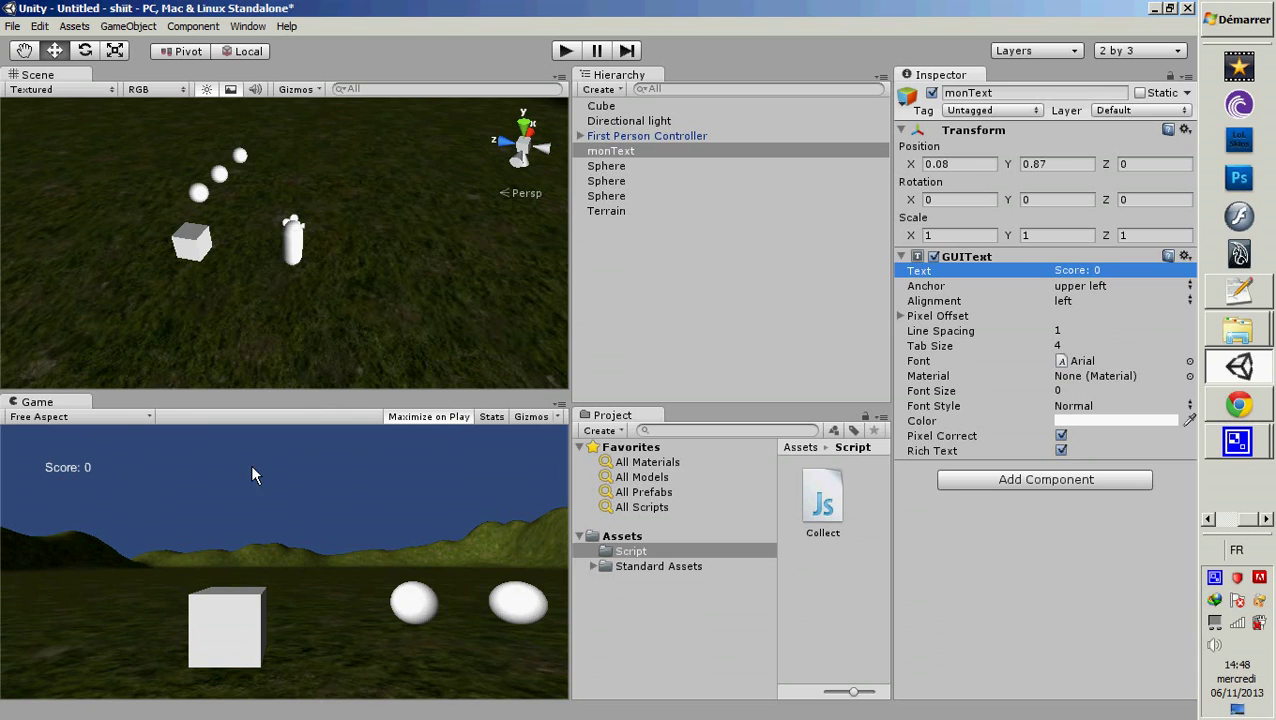
In Collect.js, open a blank line after the Destroy call.
{"action": "left_click", "coordinate": [1238, 292]}
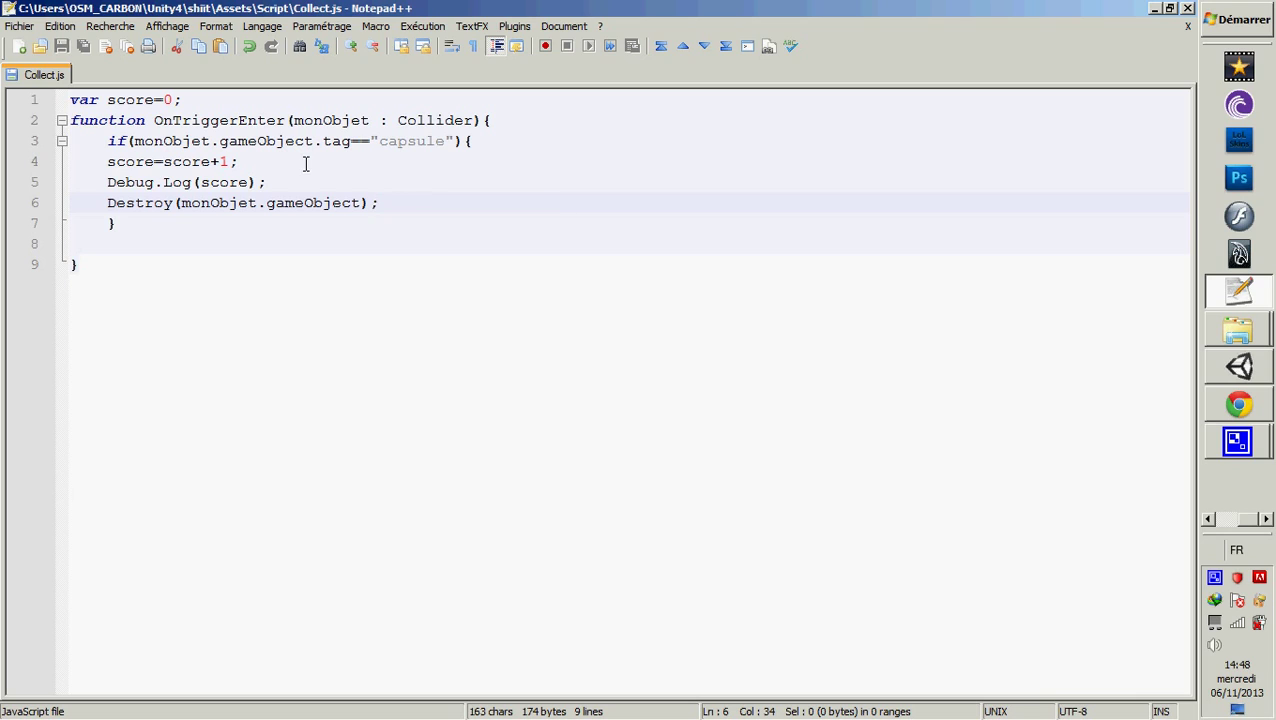
{"action": "left_click", "coordinate": [207, 102]}
{"action": "left_click", "coordinate": [402, 210]}
{"action": "key", "text": "Return"}
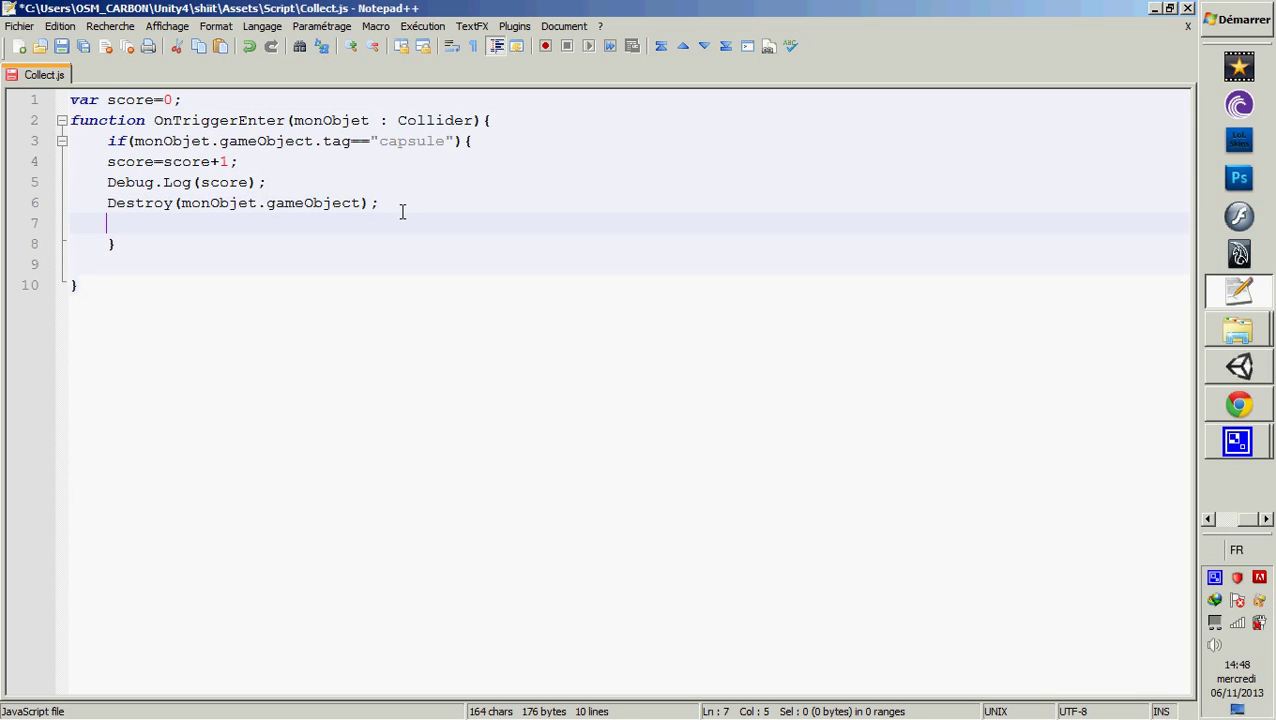
Declare 'var monText : GUIText' as a new line 2 and copy the name monText.
{"action": "left_click", "coordinate": [211, 106]}
{"action": "key", "text": "Return"}
{"action": "type", "text": "var monText "}
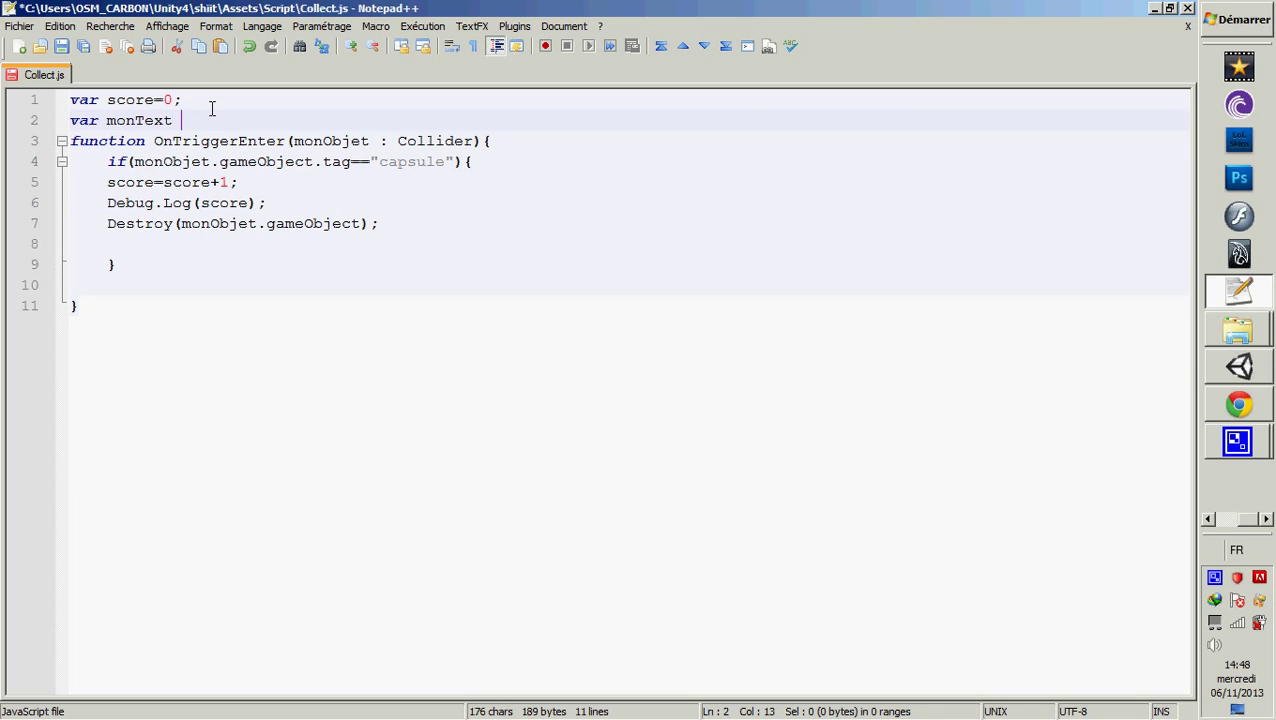
{"action": "type", "text": ": GUIText;"}
{"action": "left_click_drag", "start_coordinate": [172, 120], "coordinate": [107, 120]}
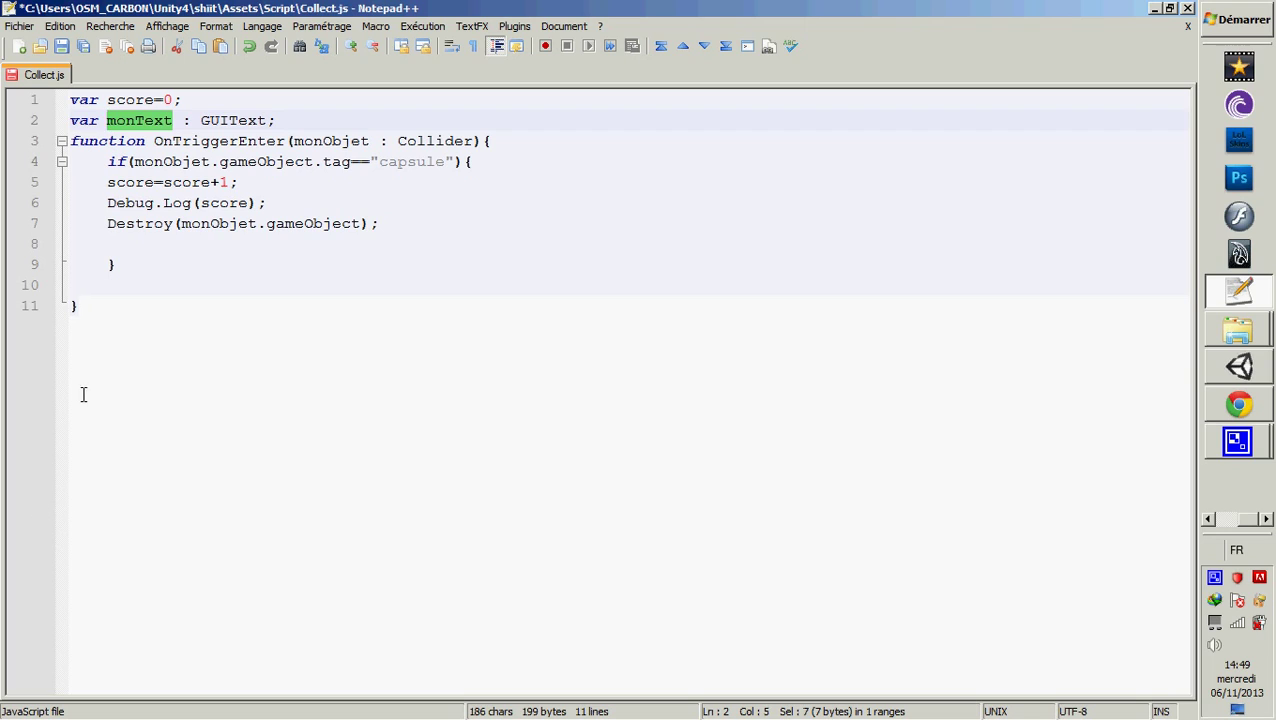
{"action": "left_click_drag", "start_coordinate": [178, 120], "coordinate": [106, 120]}
{"action": "key", "text": "ctrl+c"}
{"action": "left_click", "coordinate": [172, 120]}
{"action": "left_click", "coordinate": [385, 244]}
Complete the blank line as monText.text="Score: "+score; and save Collect.js.
{"action": "key", "text": "ctrl+v"}
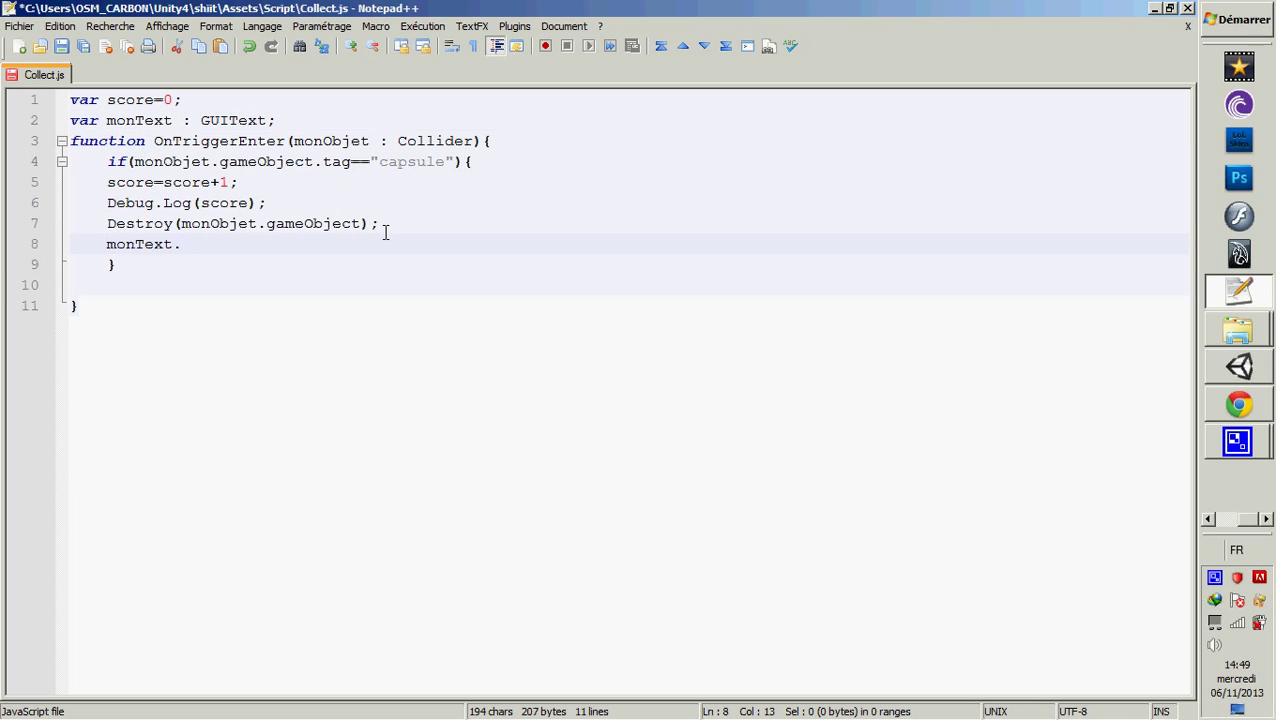
{"action": "type", "text": "text="}
{"action": "type", "text": "\"Score: "}
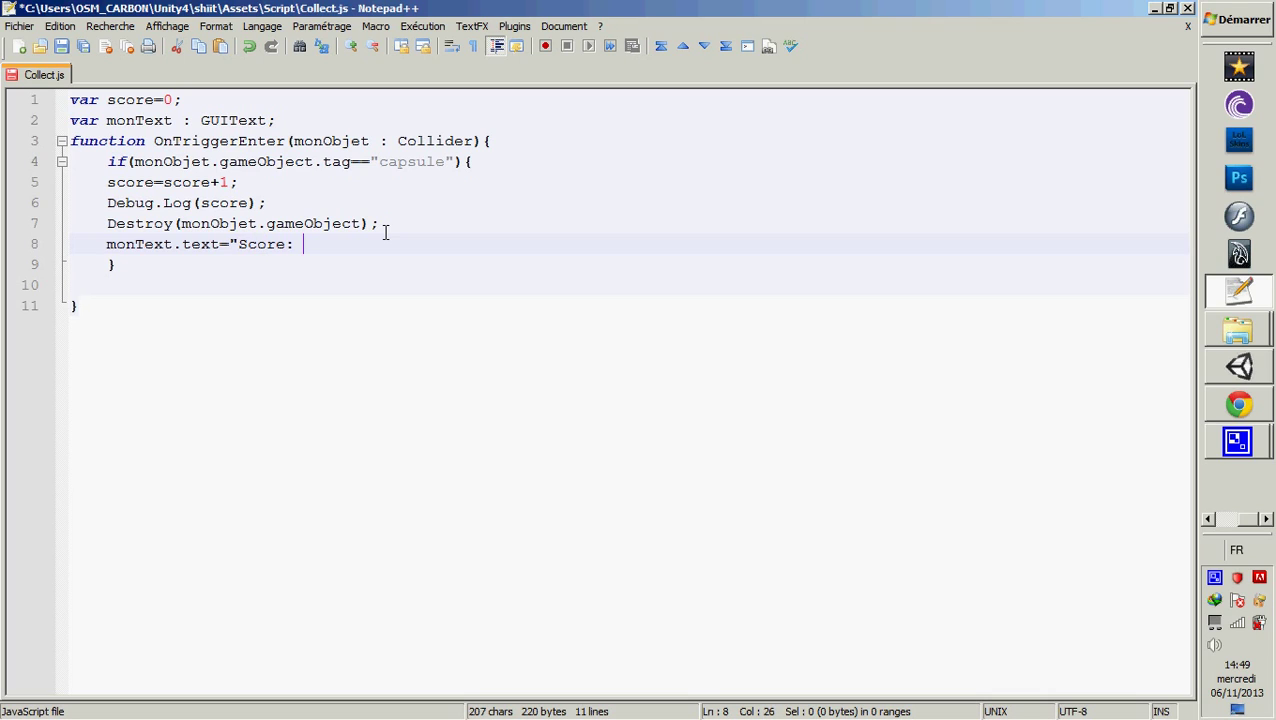
{"action": "type", "text": "\"+"}
{"action": "type", "text": "score"}
{"action": "type", "text": ";"}
{"action": "key", "text": "ctrl+s"}
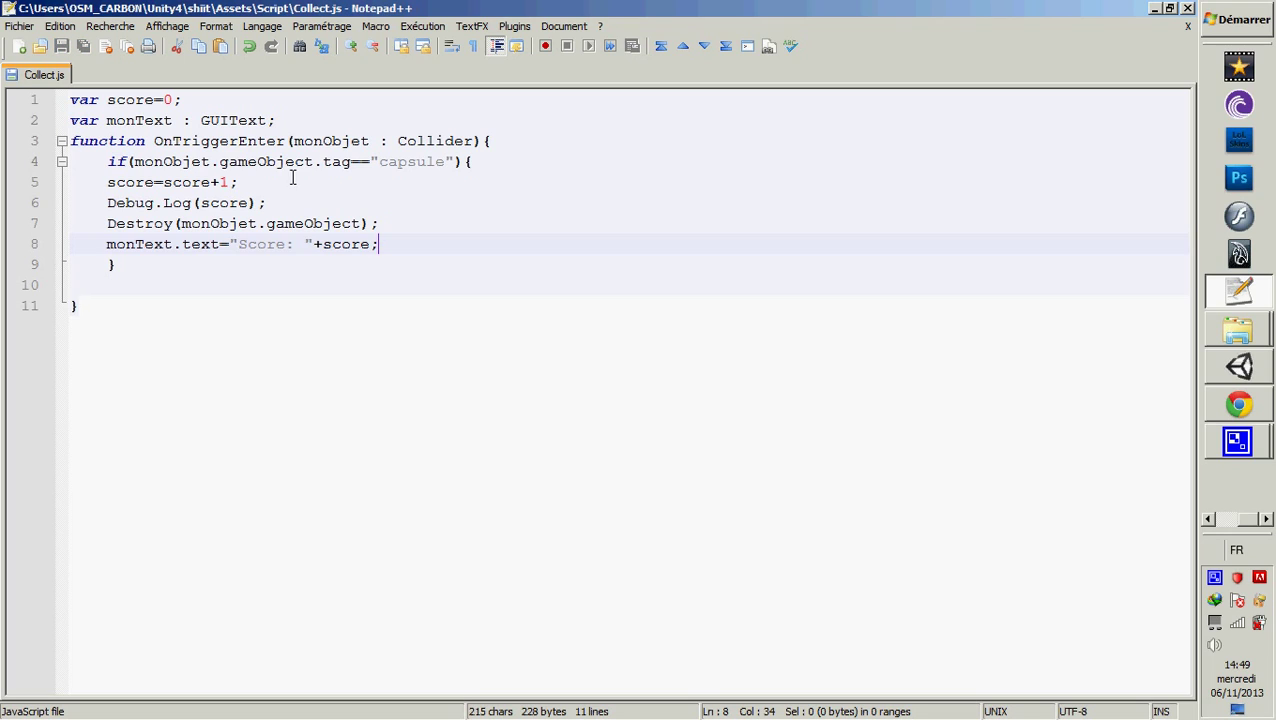
{"action": "left_click", "coordinate": [70, 101]}
{"action": "left_click_drag", "start_coordinate": [70, 101], "coordinate": [173, 100]}
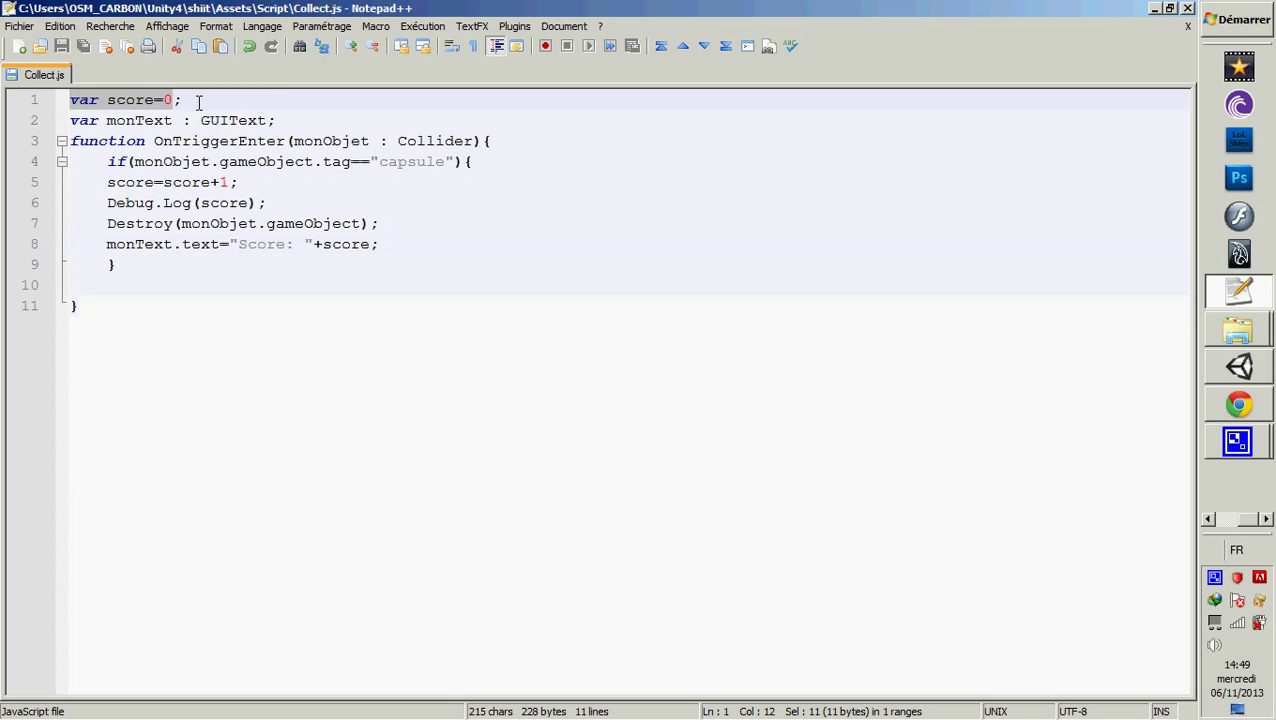
{"action": "left_click", "coordinate": [192, 102]}
{"action": "left_click_drag", "start_coordinate": [108, 100], "coordinate": [162, 99]}
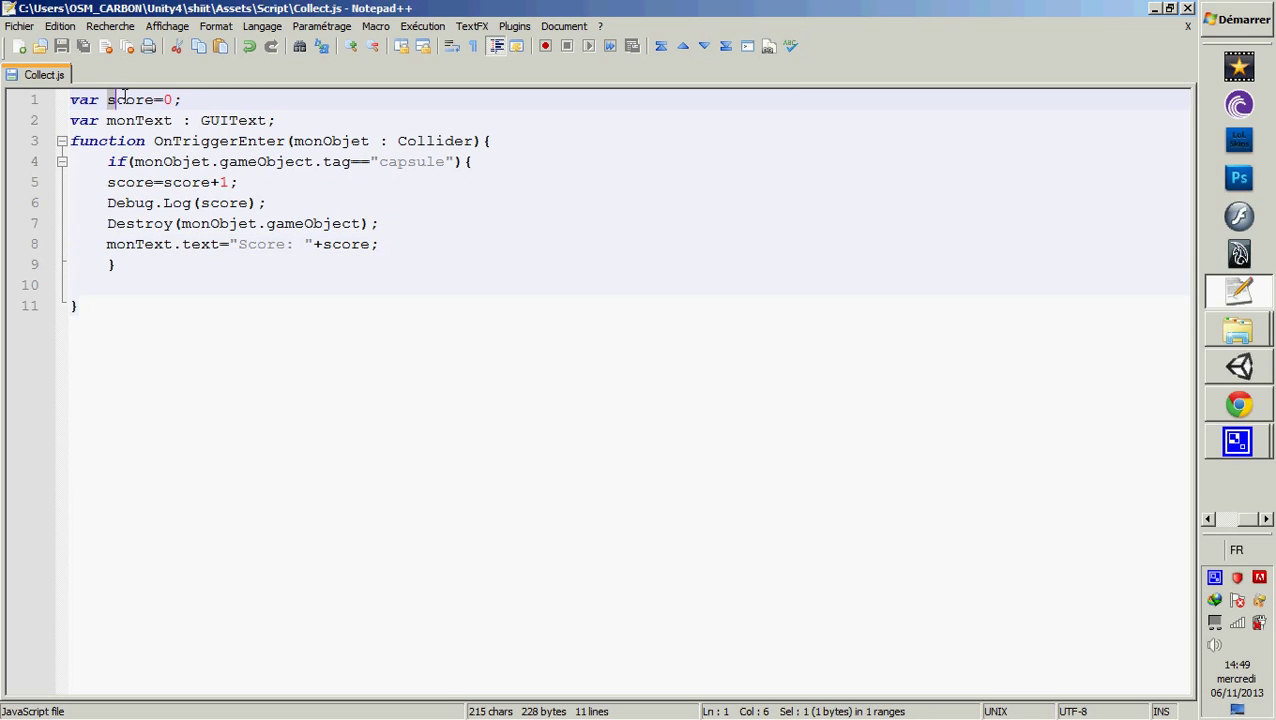
{"action": "double_click", "coordinate": [150, 99]}
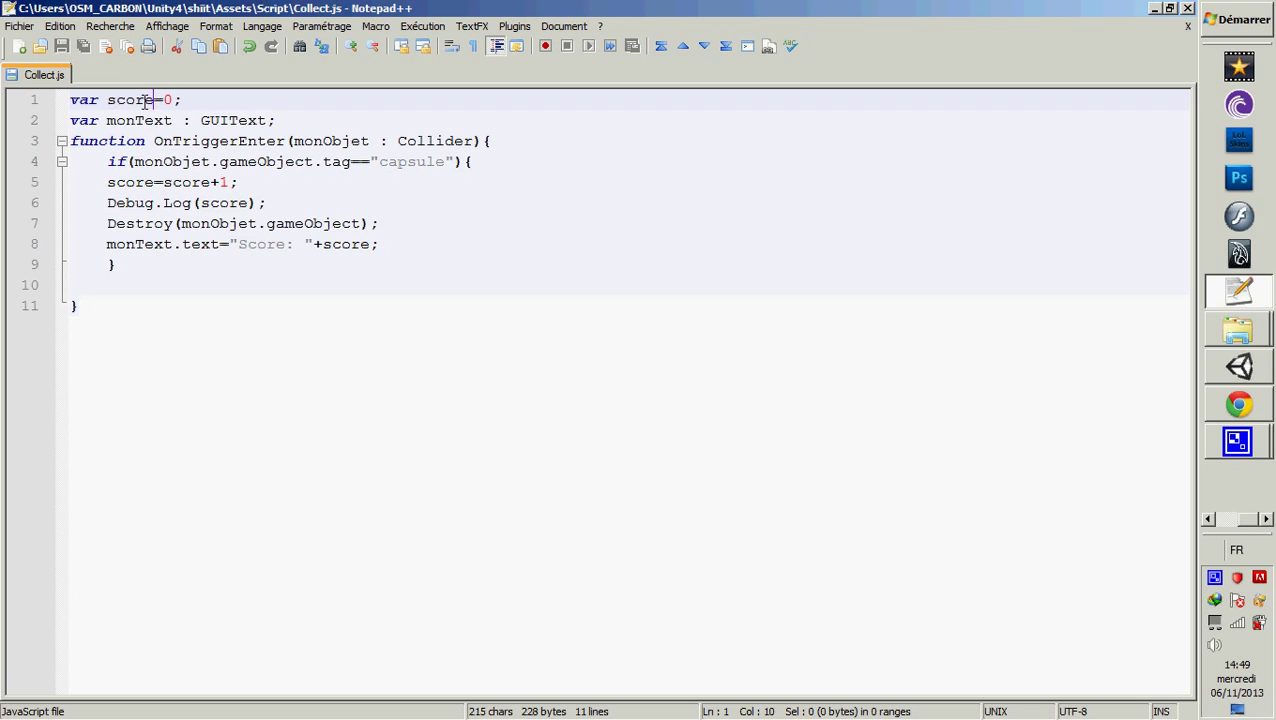
{"action": "left_click", "coordinate": [1238, 441]}
{"action": "left_click", "coordinate": [1126, 432]}
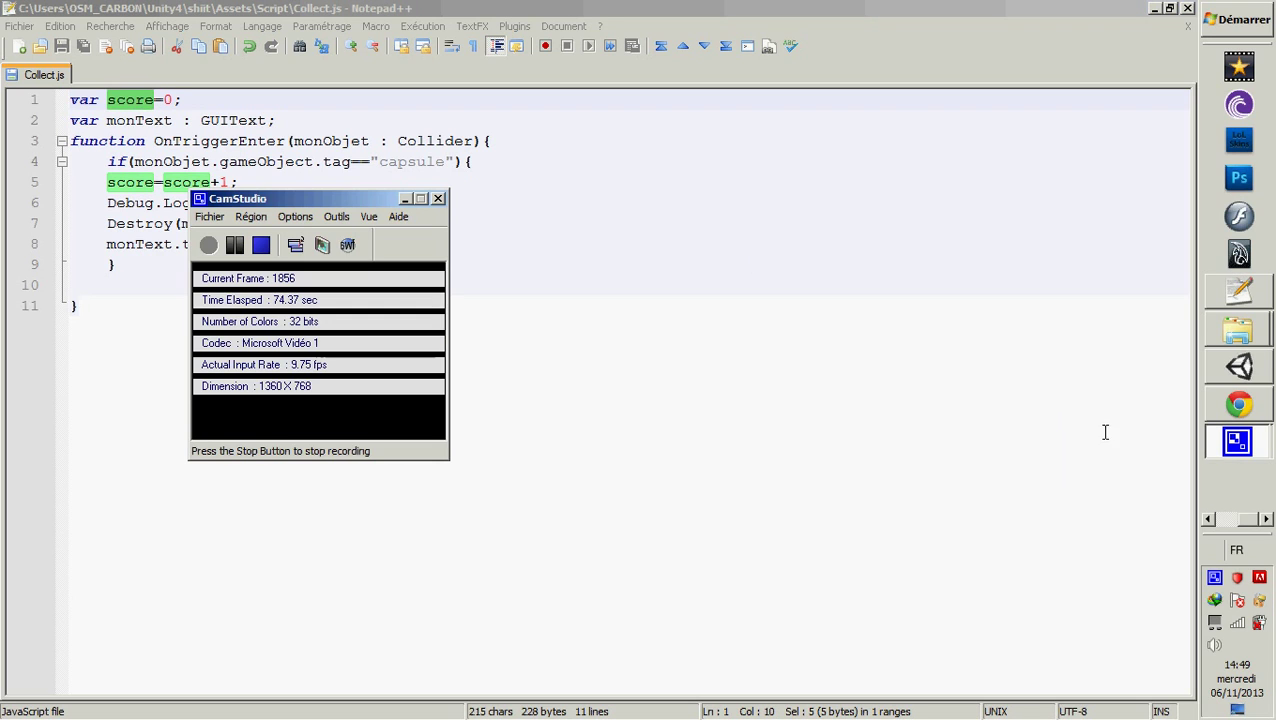
{"action": "left_click", "coordinate": [404, 197]}
{"action": "left_click", "coordinate": [184, 121]}
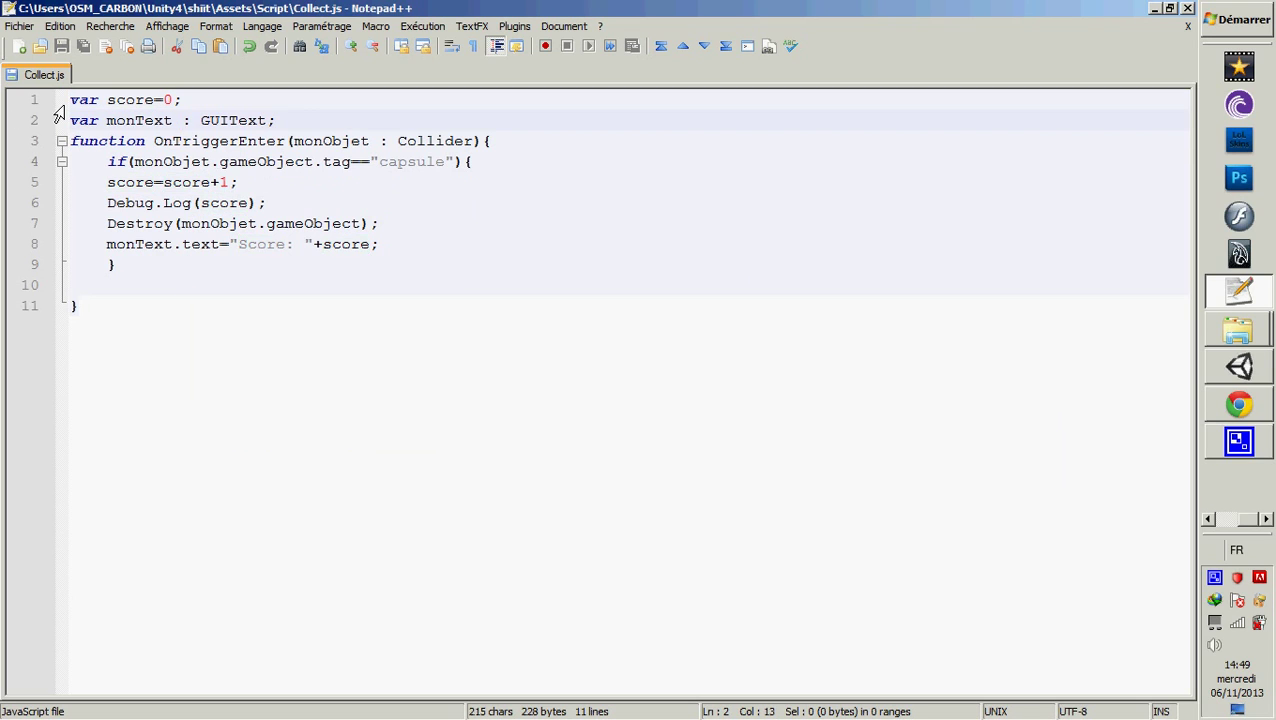
{"action": "left_click_drag", "start_coordinate": [107, 121], "coordinate": [175, 120]}
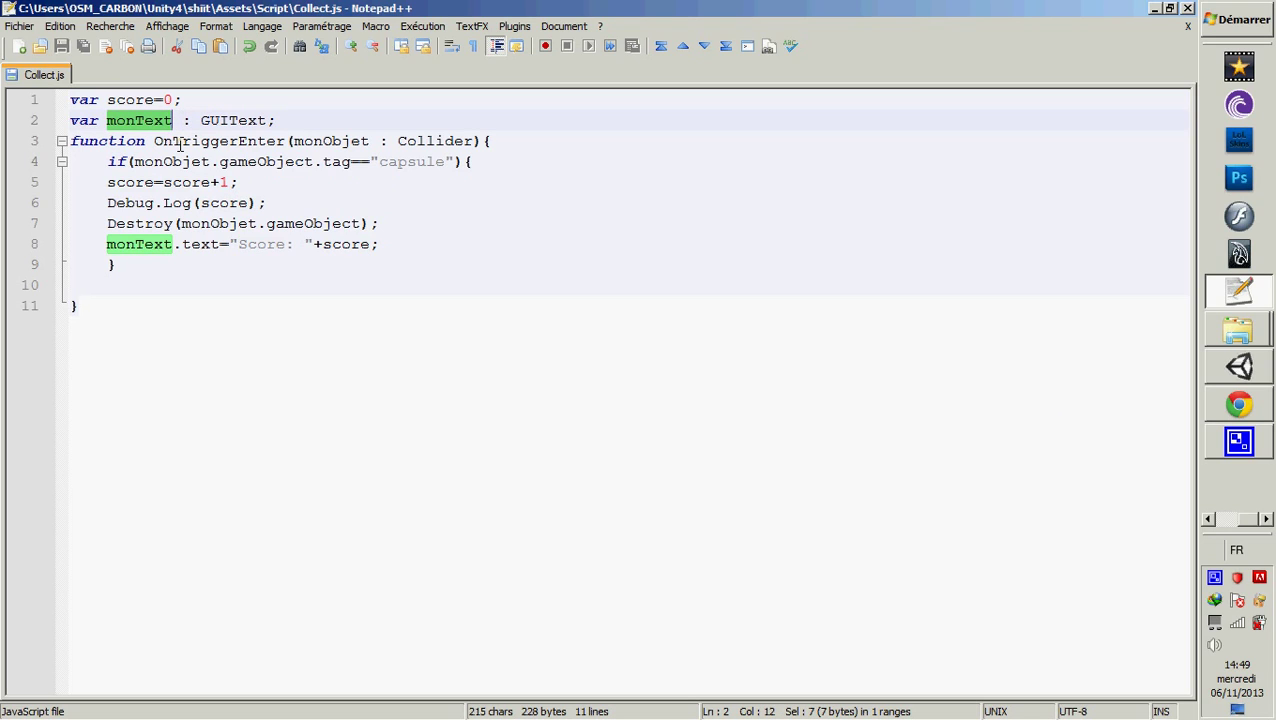
{"action": "left_click", "coordinate": [125, 142]}
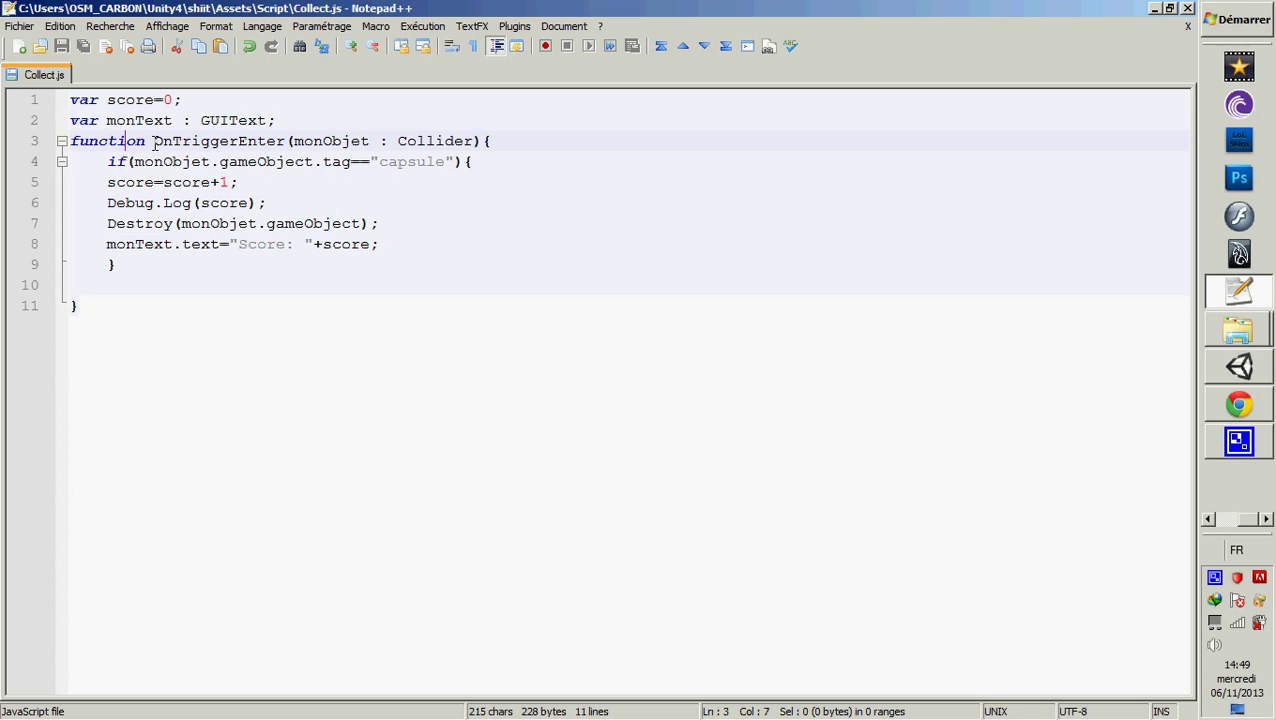
{"action": "left_click_drag", "start_coordinate": [153, 141], "coordinate": [316, 141]}
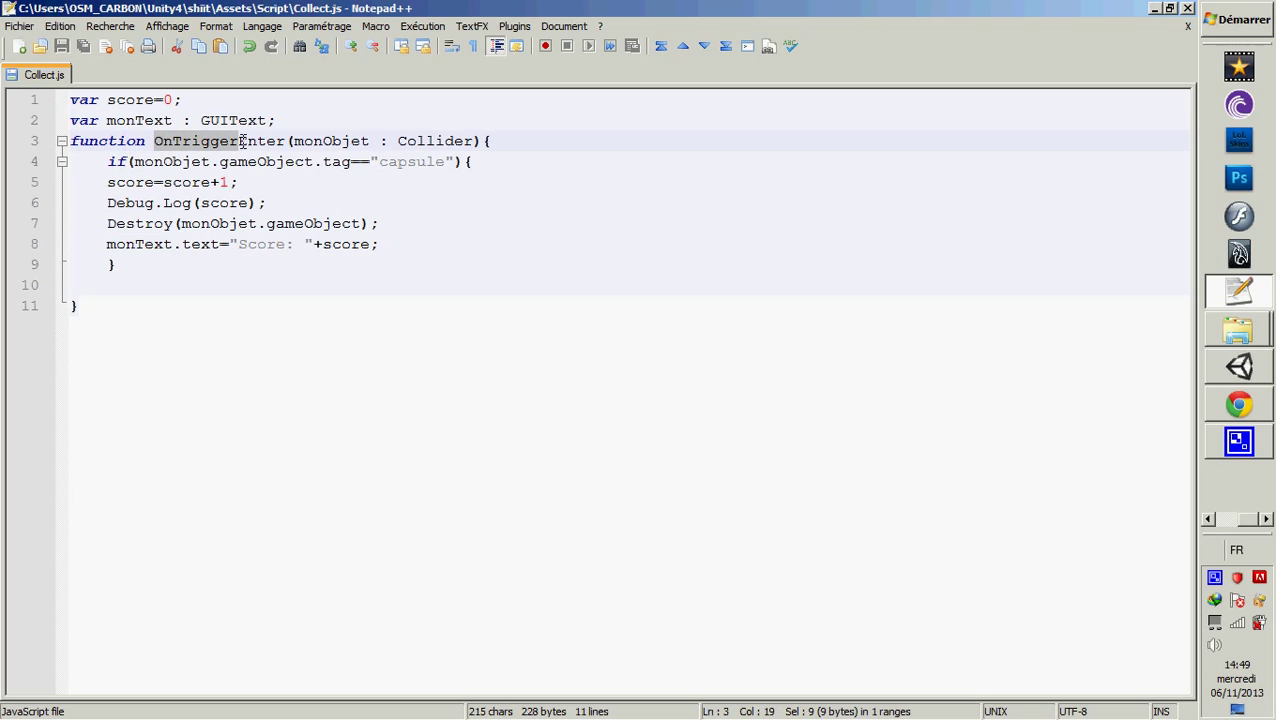
{"action": "left_click", "coordinate": [310, 141]}
{"action": "left_click_drag", "start_coordinate": [370, 141], "coordinate": [292, 141]}
{"action": "left_click", "coordinate": [208, 163]}
{"action": "left_click_drag", "start_coordinate": [210, 162], "coordinate": [134, 162]}
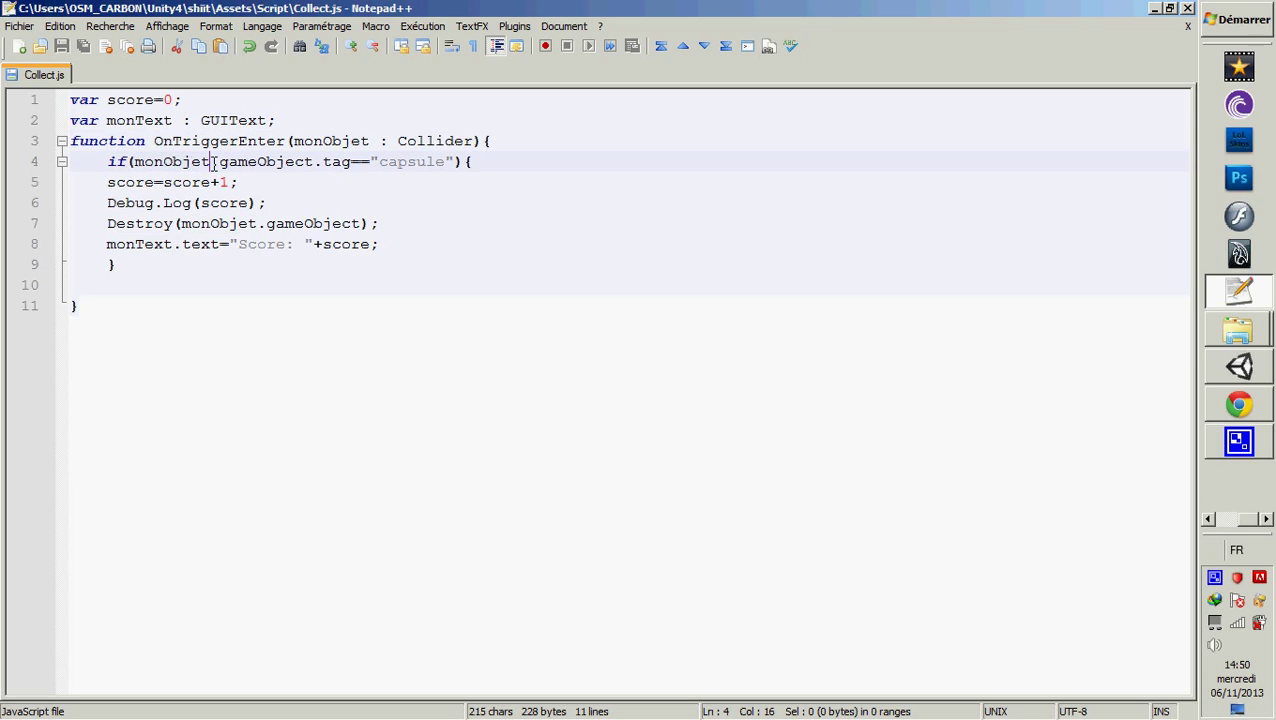
{"action": "double_click", "coordinate": [410, 163]}
{"action": "double_click", "coordinate": [230, 182]}
{"action": "left_click_drag", "start_coordinate": [232, 182], "coordinate": [107, 182]}
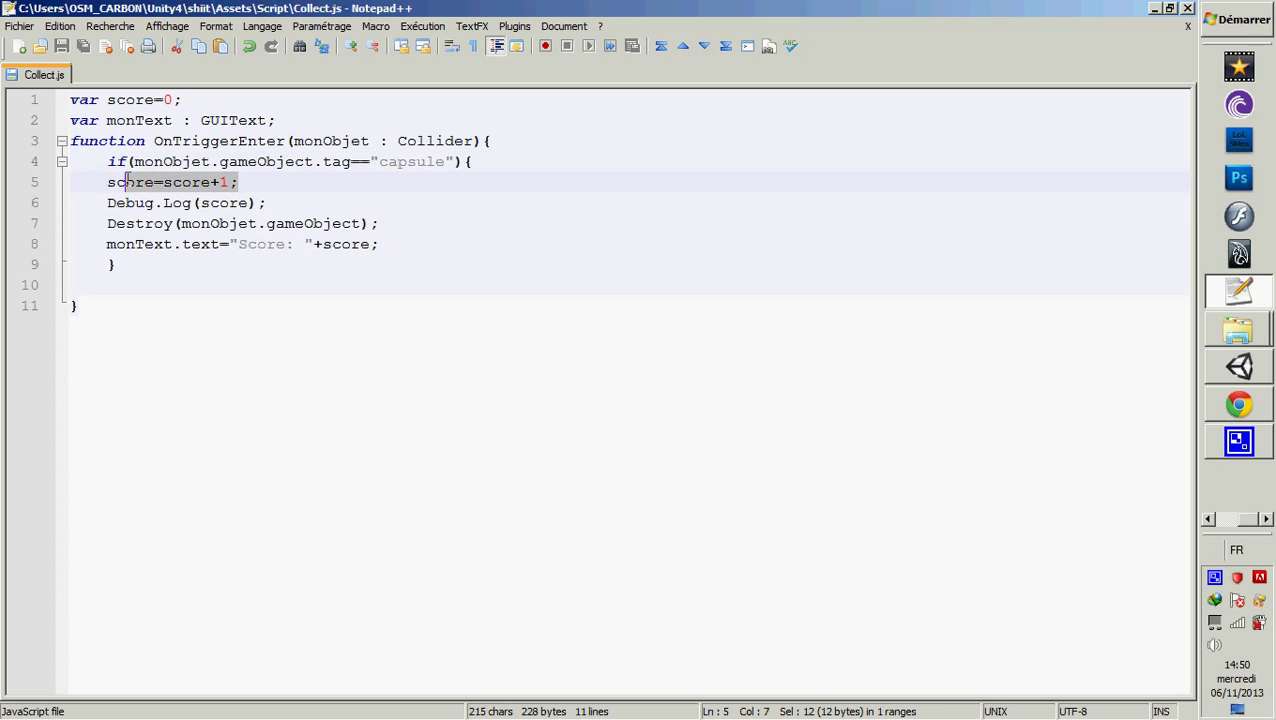
{"action": "left_click", "coordinate": [200, 203]}
{"action": "left_click_drag", "start_coordinate": [268, 203], "coordinate": [110, 203]}
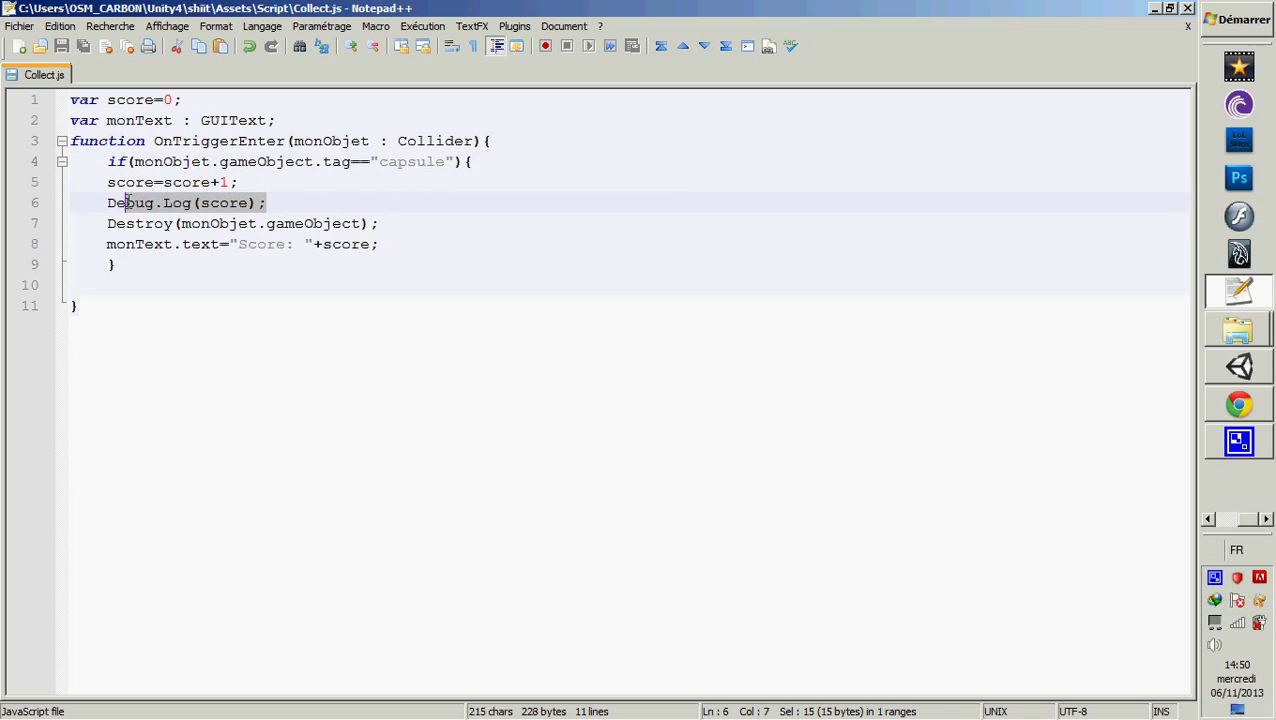
{"action": "key", "text": "End"}
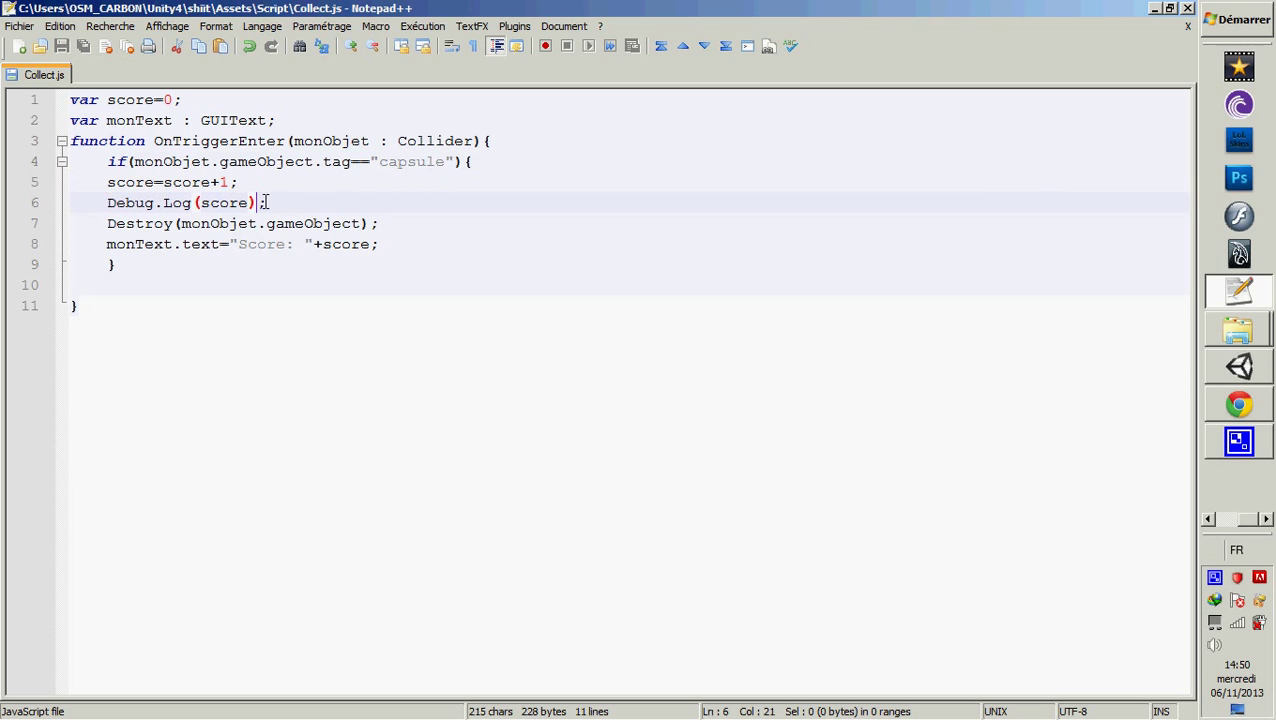
Delete the Debug.Log line from Collect.js and save the script.
{"action": "left_click_drag", "start_coordinate": [274, 203], "coordinate": [48, 205]}
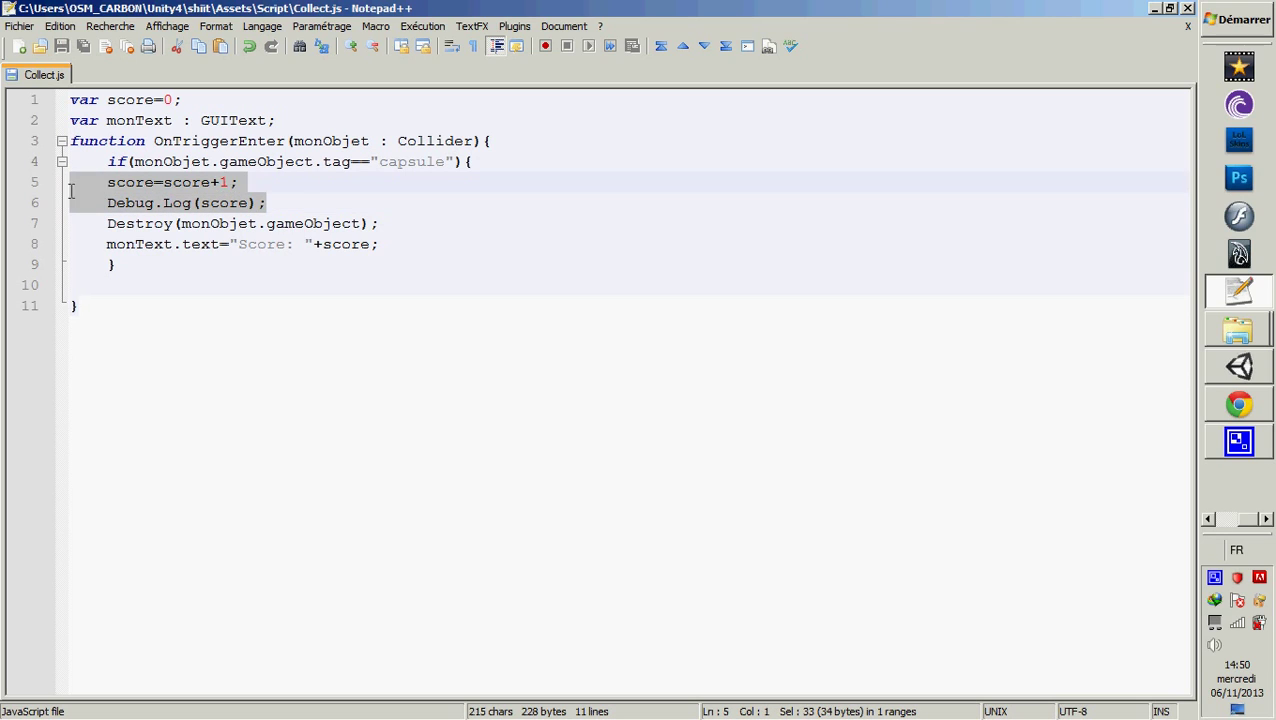
{"action": "key", "text": "BackSpace"}
{"action": "key", "text": "BackSpace"}
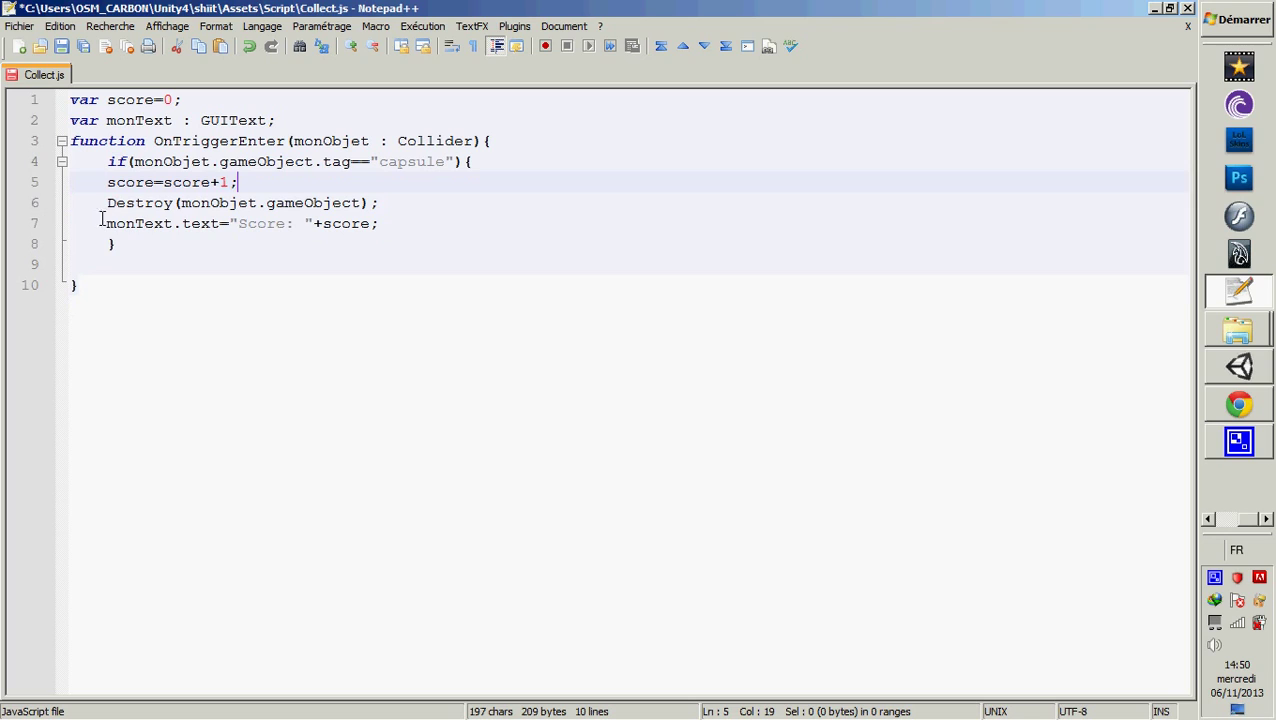
{"action": "left_click_drag", "start_coordinate": [107, 200], "coordinate": [381, 199]}
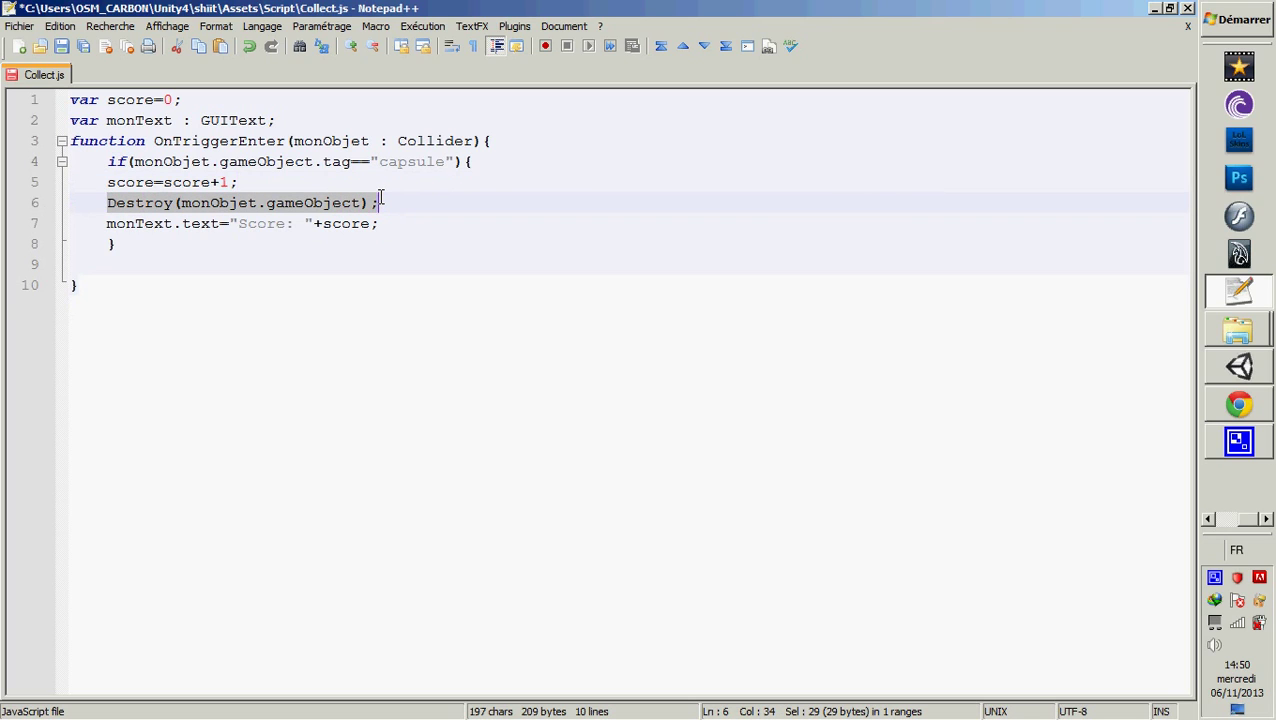
{"action": "left_click_drag", "start_coordinate": [107, 223], "coordinate": [380, 223]}
{"action": "left_click", "coordinate": [265, 228]}
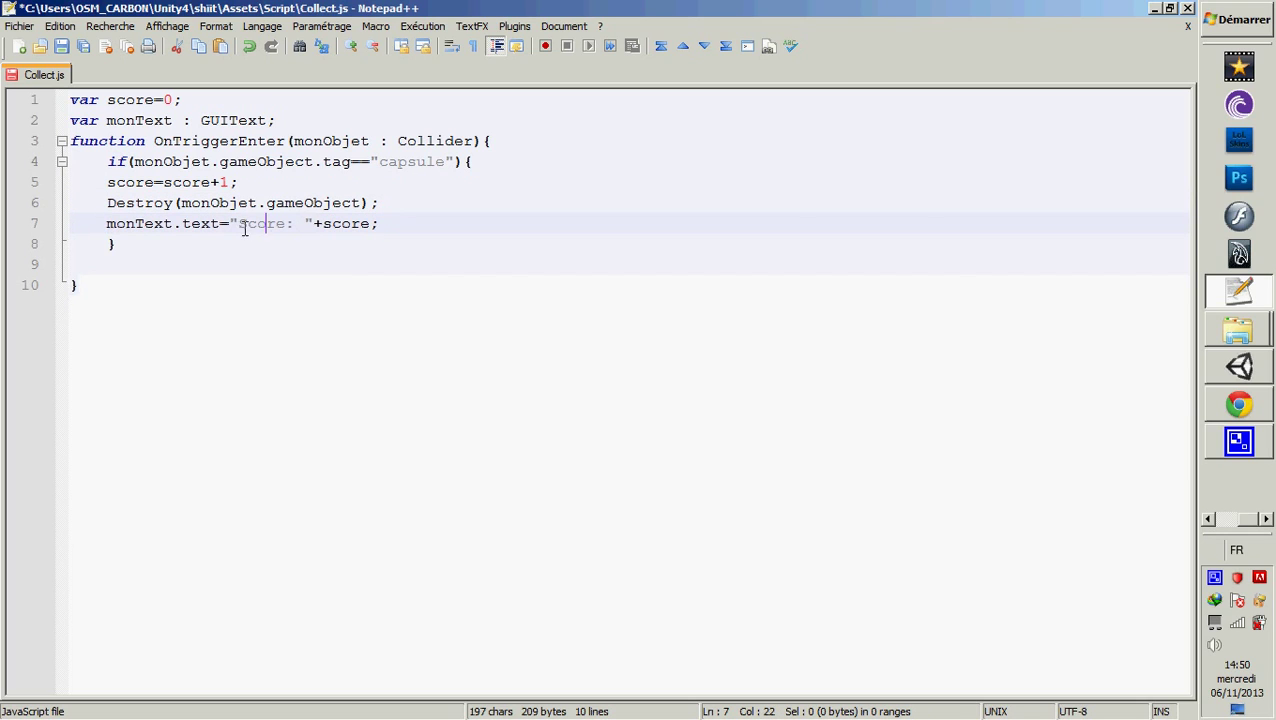
{"action": "left_click_drag", "start_coordinate": [301, 223], "coordinate": [252, 223]}
{"action": "left_click", "coordinate": [311, 223]}
{"action": "key", "text": "ctrl+s"}
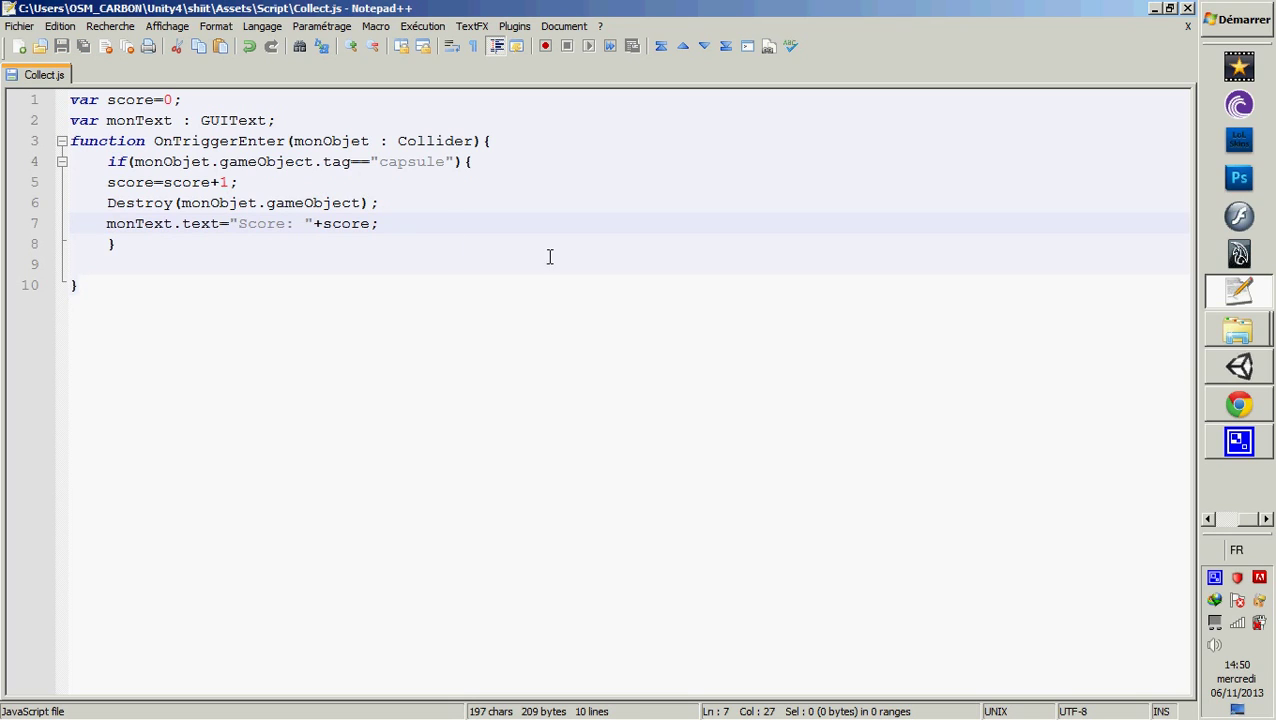
Append .ToString() after score on line 7 and save the script.
{"action": "left_click_drag", "start_coordinate": [372, 223], "coordinate": [233, 223]}
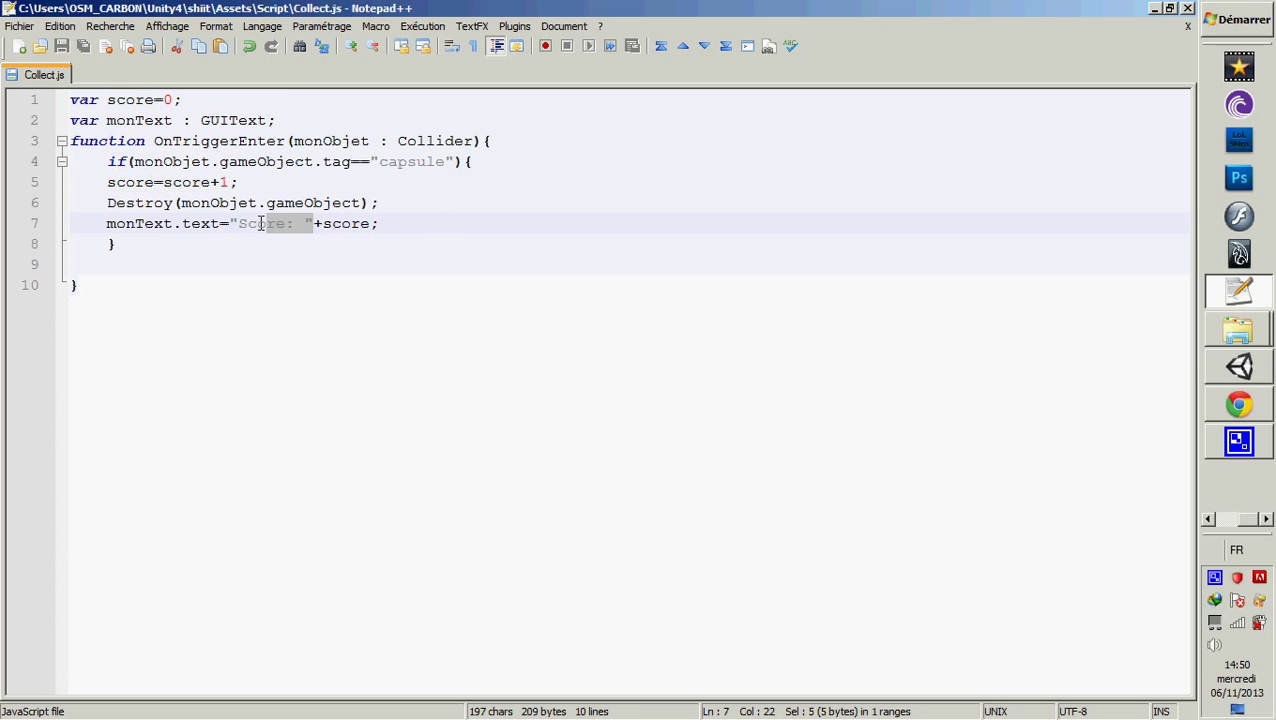
{"action": "left_click_drag", "start_coordinate": [324, 223], "coordinate": [370, 223]}
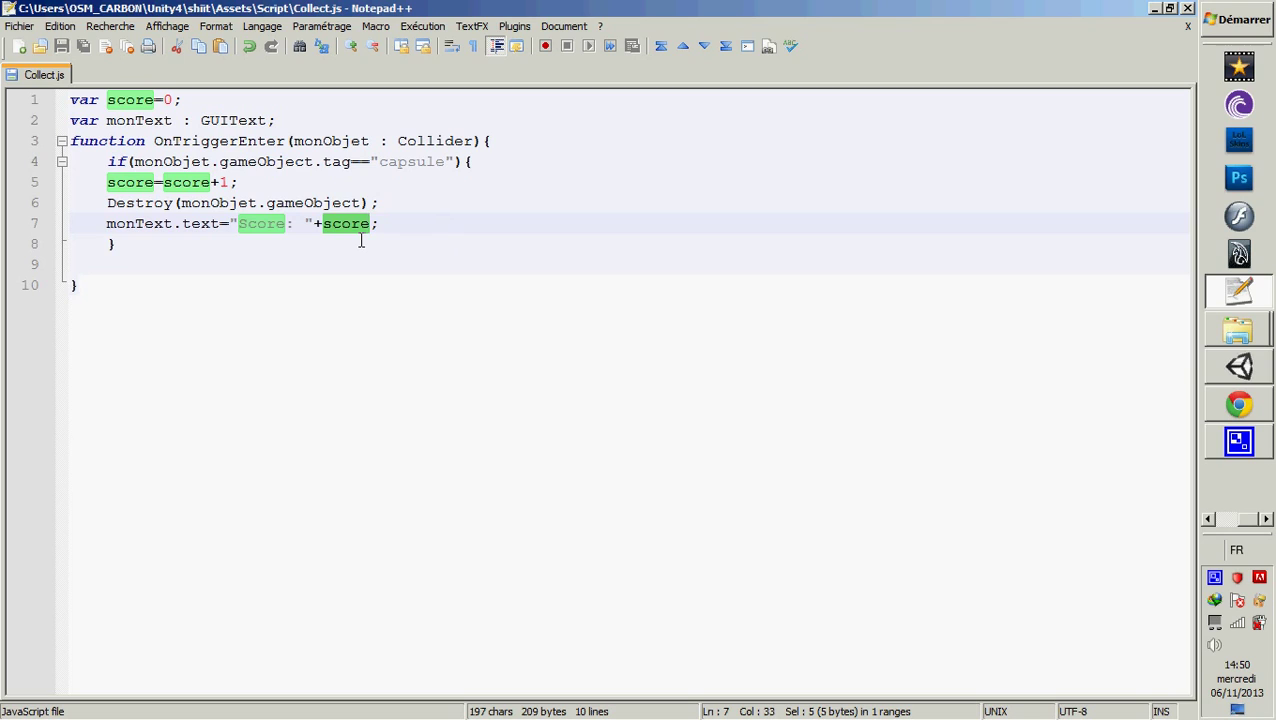
{"action": "left_click", "coordinate": [369, 224]}
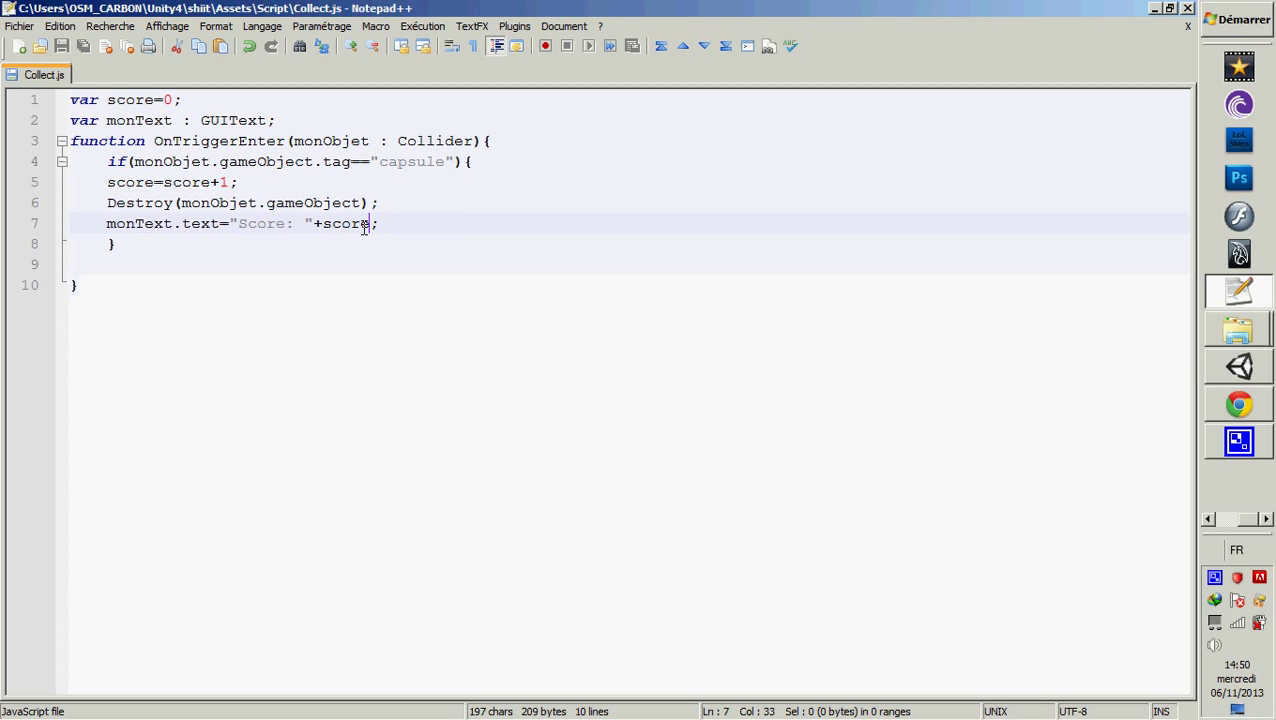
{"action": "type", "text": ";"}
{"action": "type", "text": "T"}
{"action": "type", "text": "oString"}
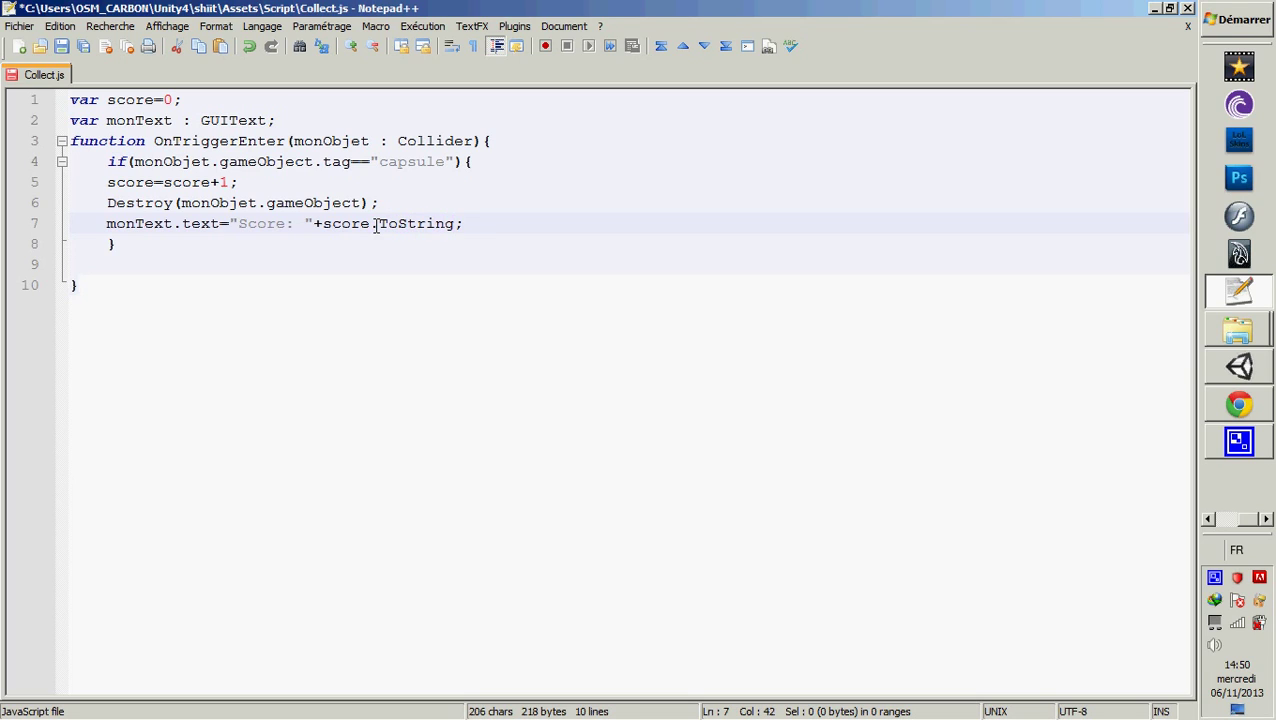
{"action": "type", "text": "()"}
{"action": "left_click_drag", "start_coordinate": [323, 224], "coordinate": [370, 224]}
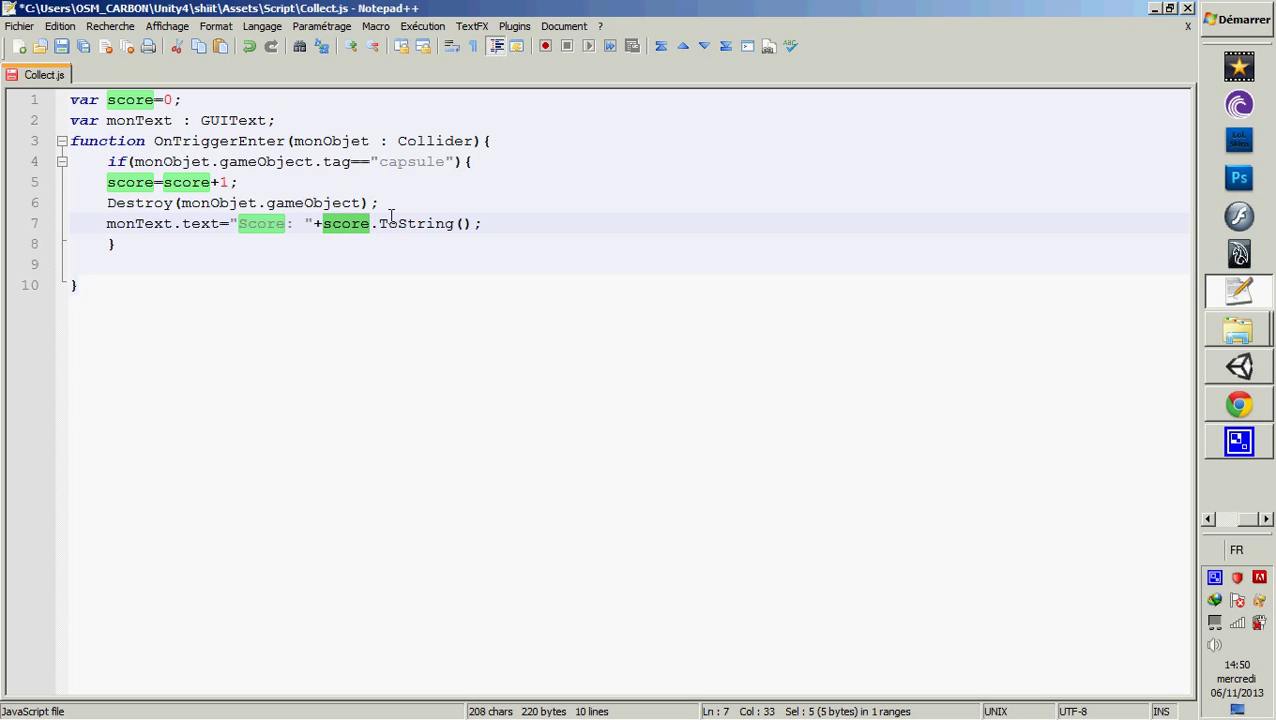
{"action": "key", "text": "ctrl+s"}
{"action": "left_click", "coordinate": [1220, 368]}
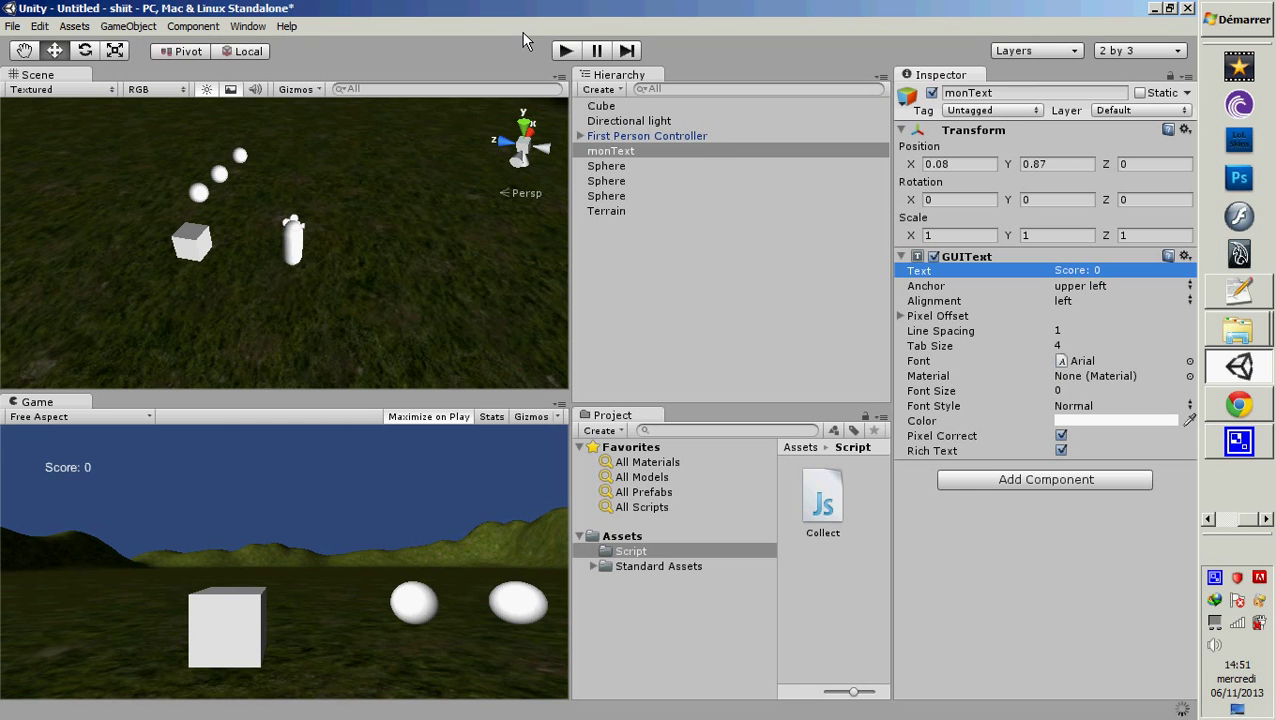
Play-test by walking through the spheres, revealing the unassigned monText exception.
{"action": "left_click", "coordinate": [565, 53]}
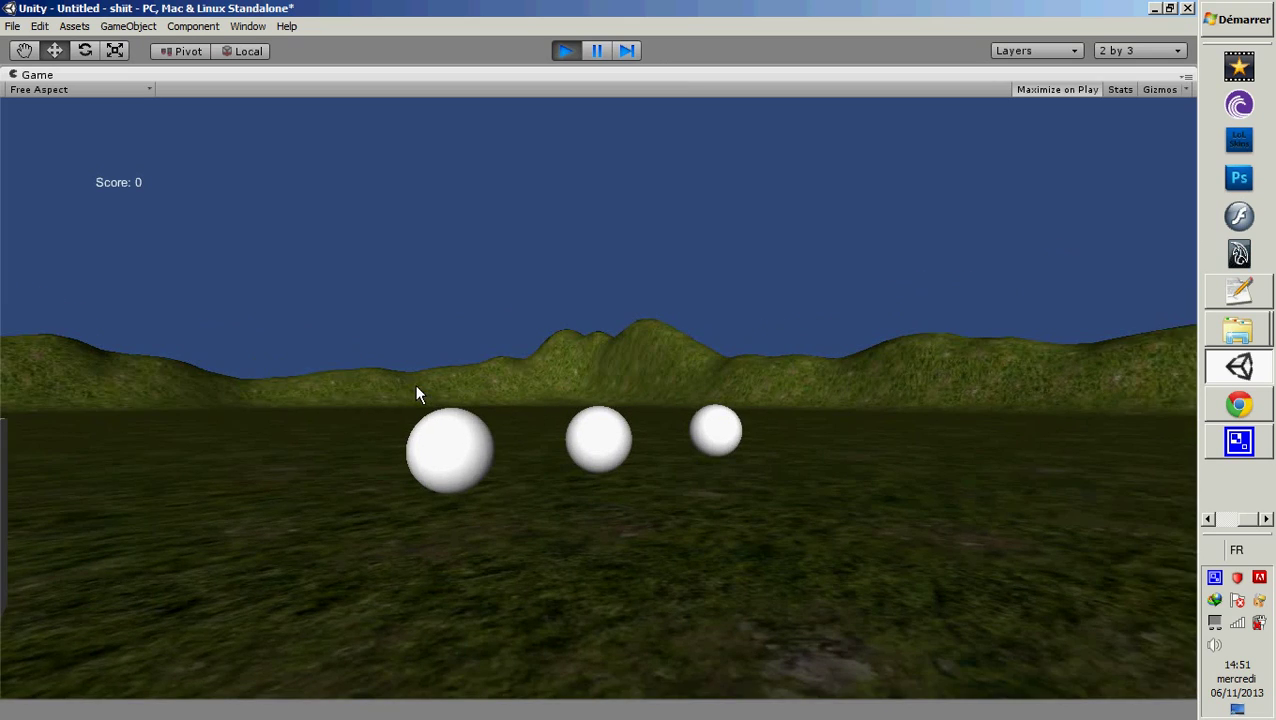
{"action": "key", "text": "Up"}
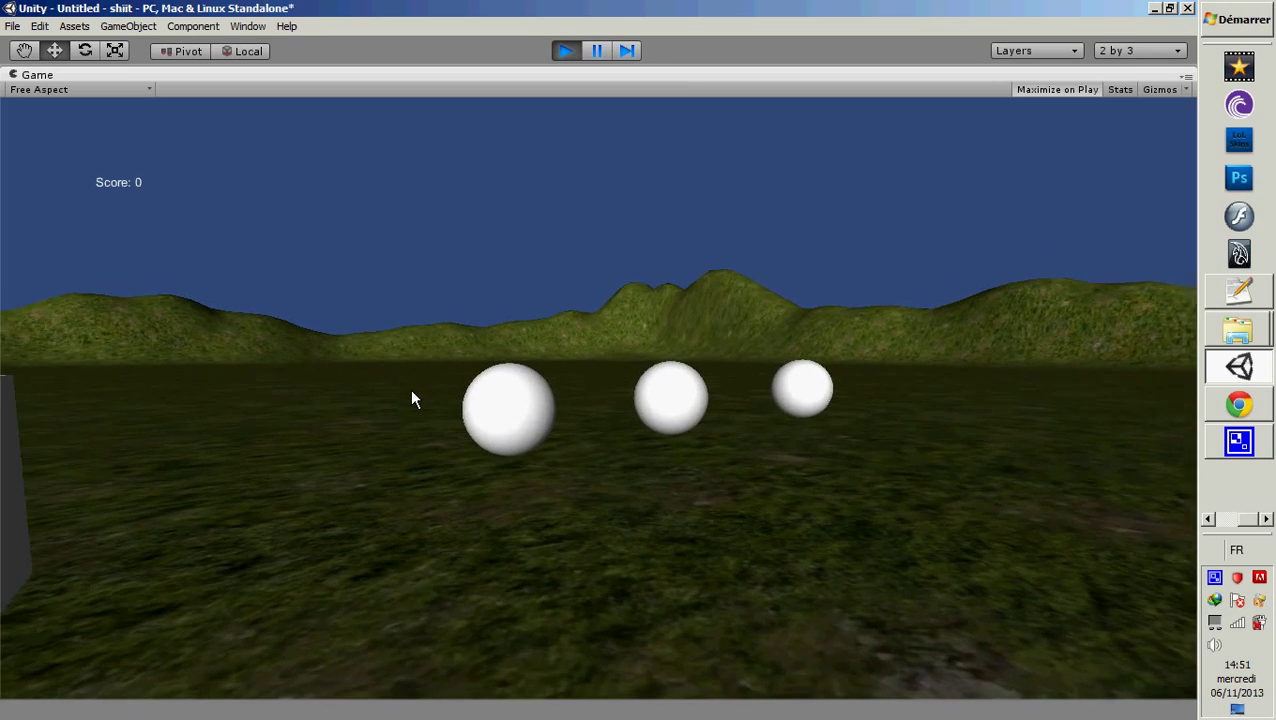
{"action": "key", "text": "Up"}
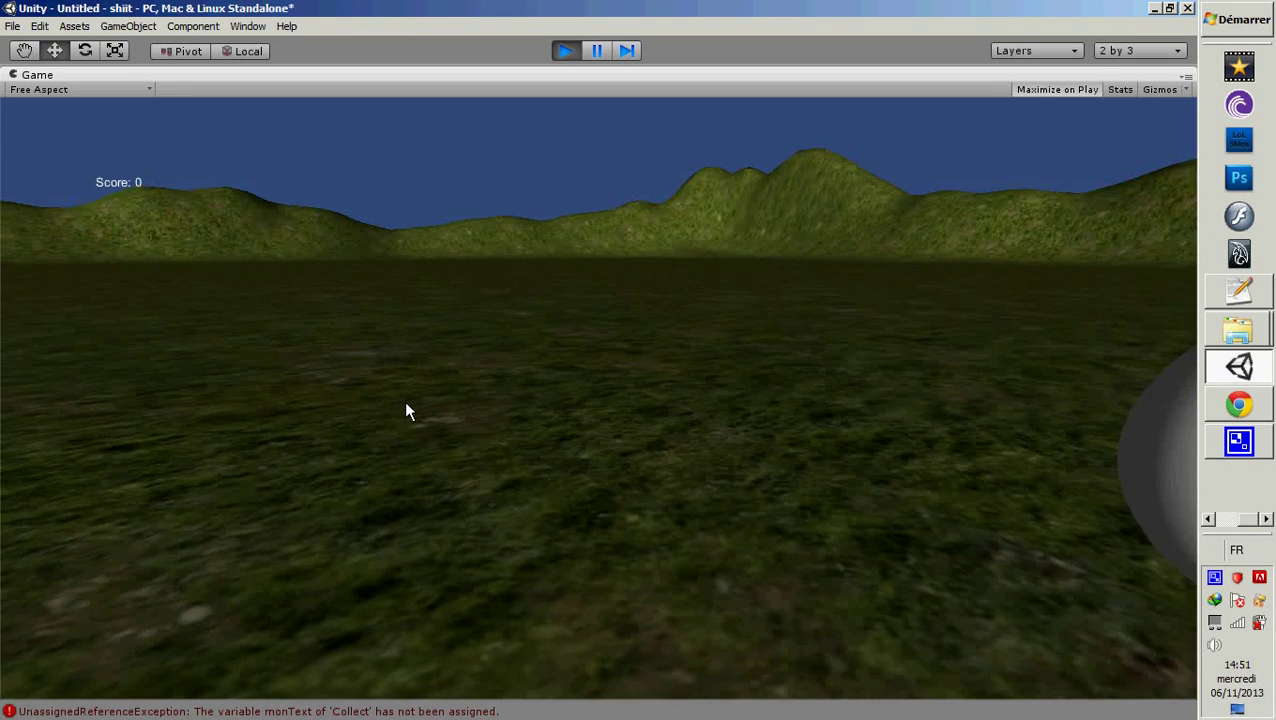
{"action": "key", "text": "Down"}
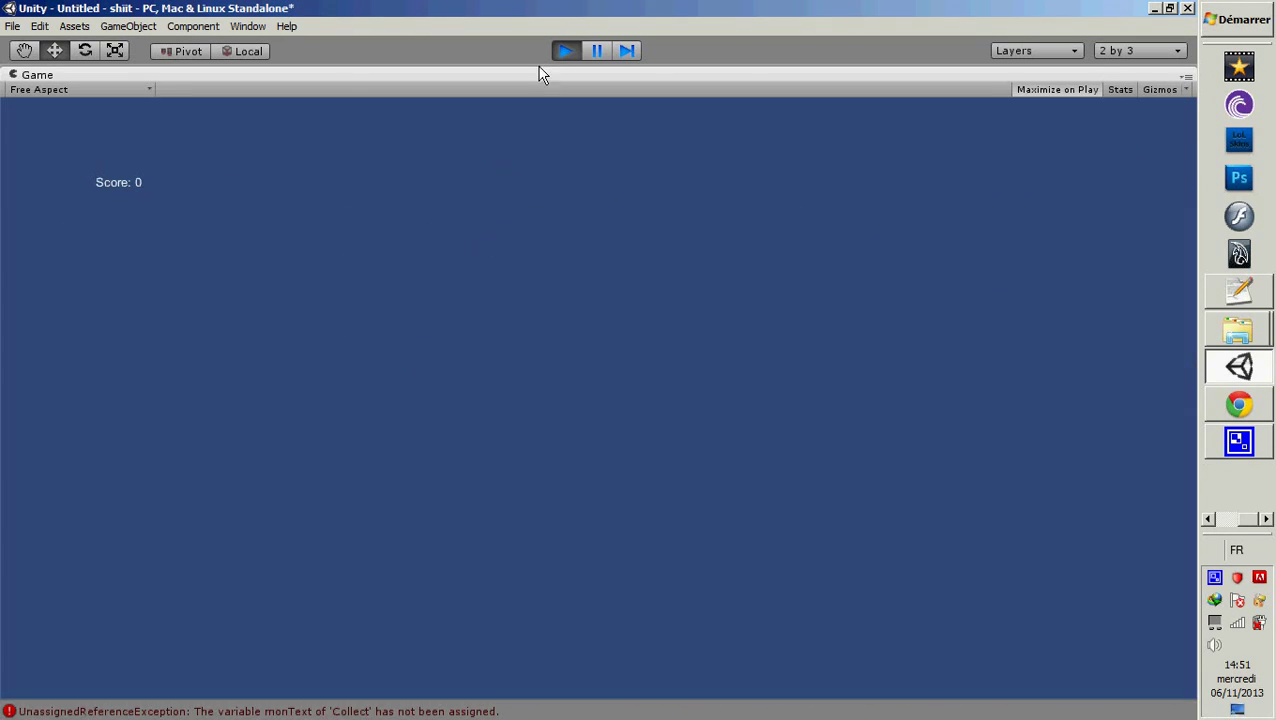
{"action": "left_click", "coordinate": [565, 51]}
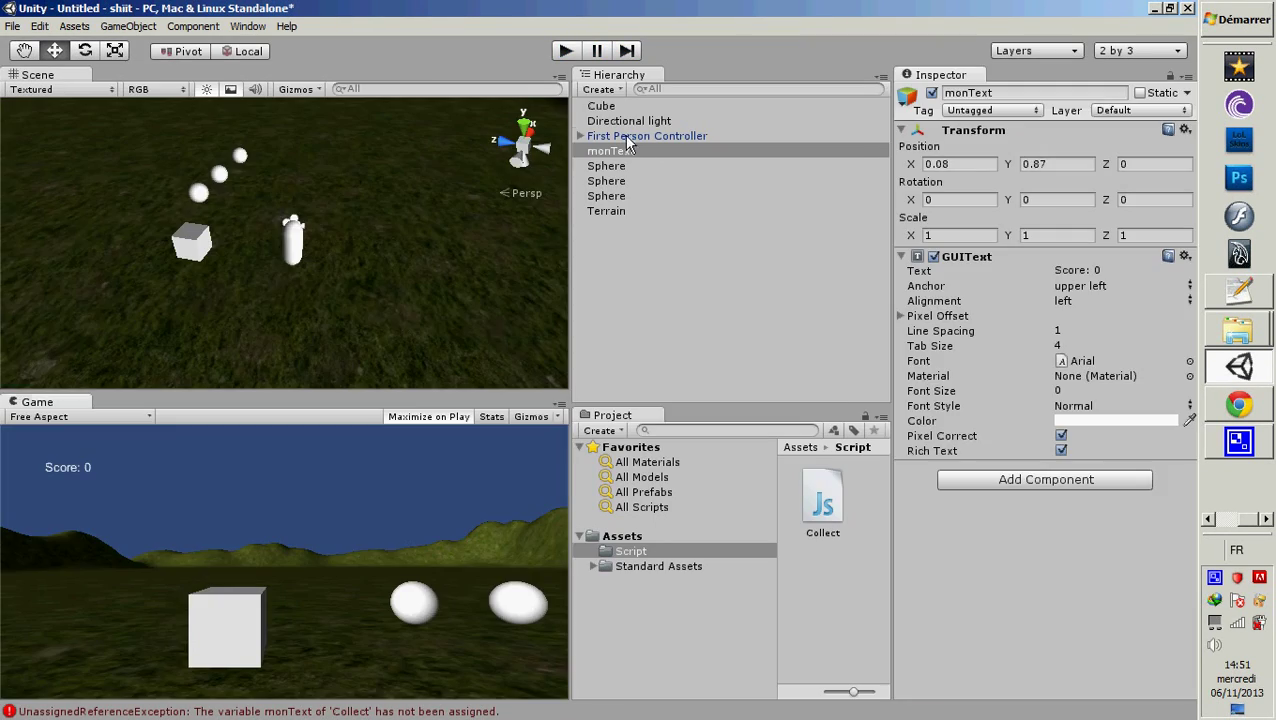
Drag the monText object into Collect's Mon Text slot on First Person Controller, then rerun.
{"action": "left_click", "coordinate": [627, 138]}
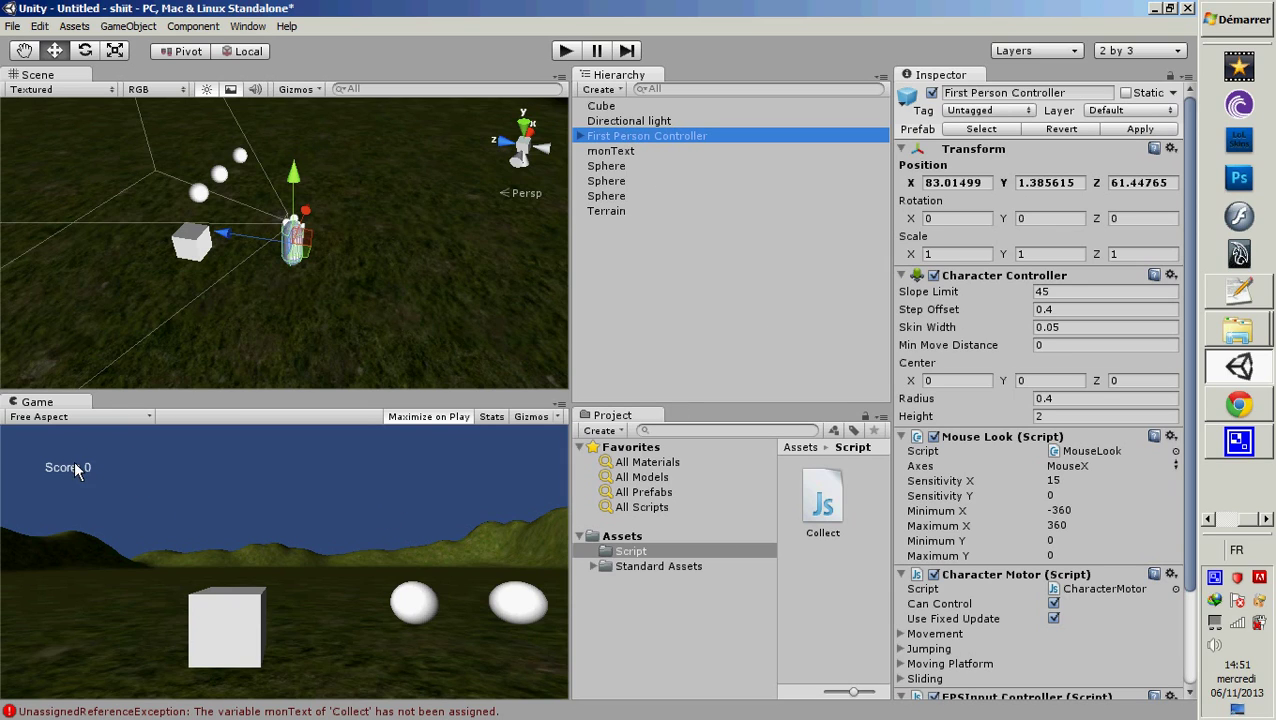
{"action": "left_click", "coordinate": [644, 223]}
{"action": "left_click", "coordinate": [642, 137]}
{"action": "scroll", "coordinate": [968, 218], "scroll_direction": "down", "scroll_amount": 3}
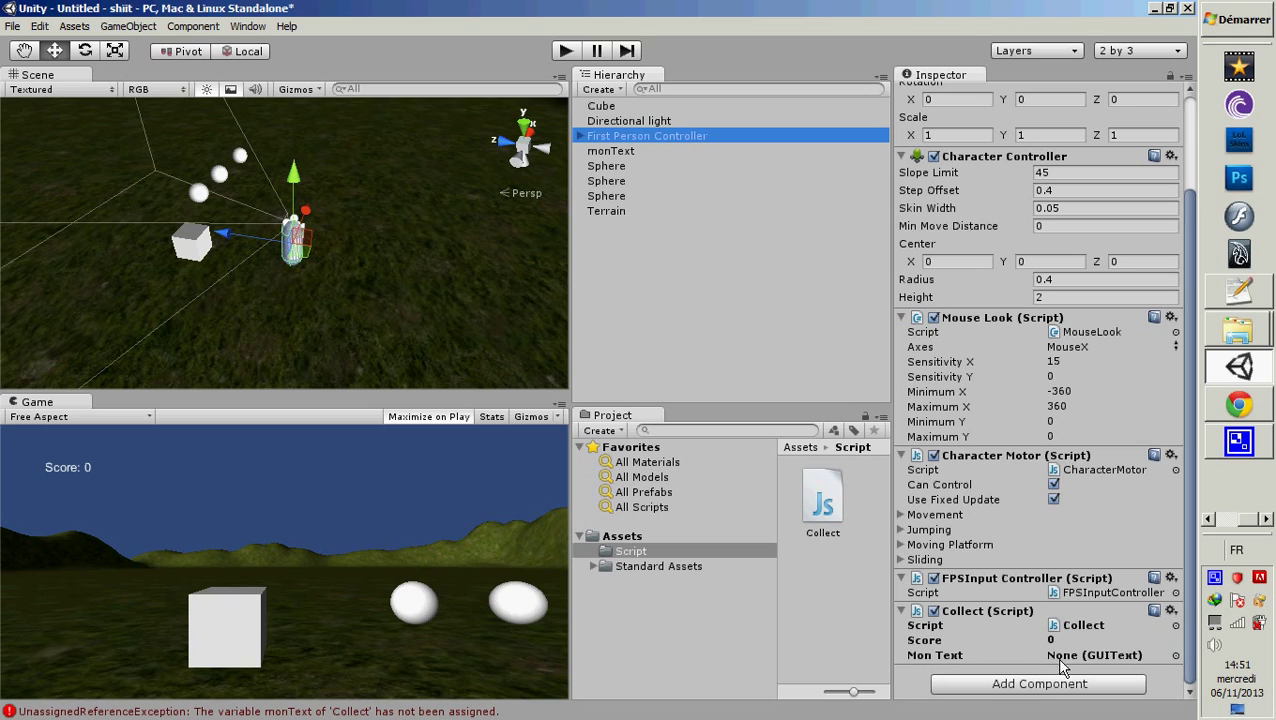
{"action": "left_click", "coordinate": [612, 151]}
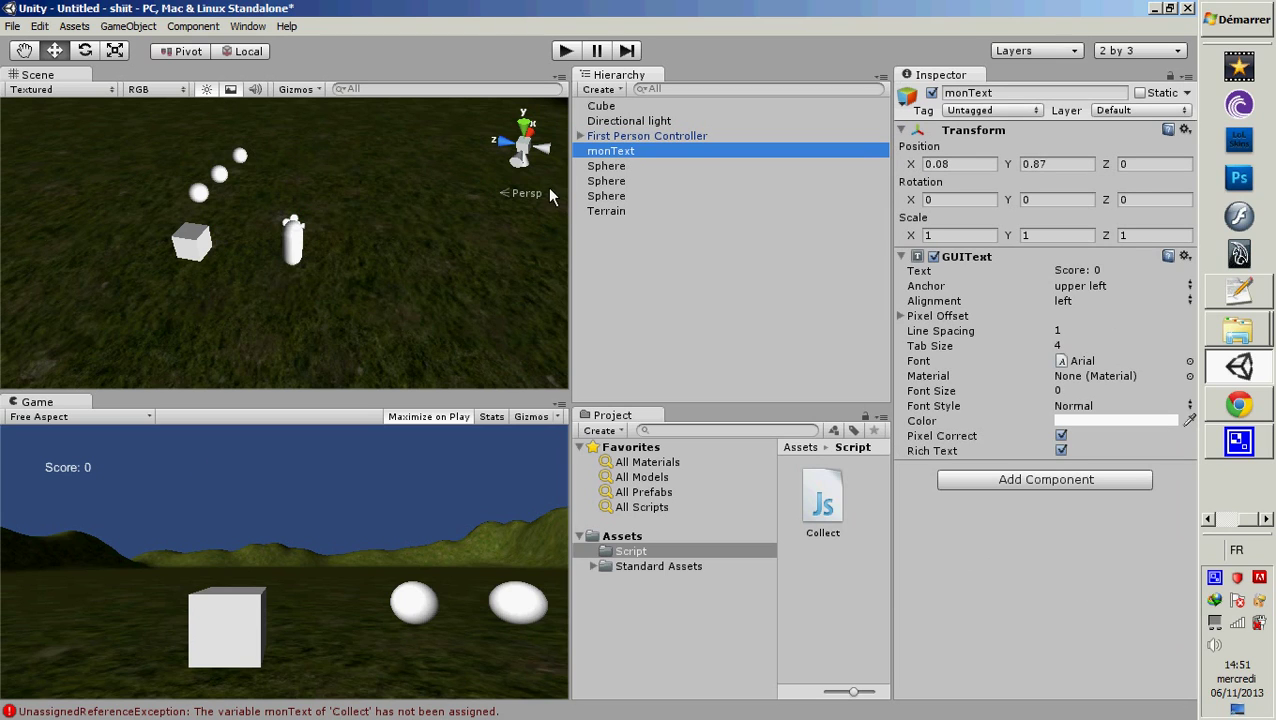
{"action": "mouse_move", "coordinate": [633, 137]}
{"action": "left_mouse_down"}
{"action": "mouse_move", "coordinate": [782, 237]}
{"action": "mouse_move", "coordinate": [811, 352]}
{"action": "left_mouse_up"}
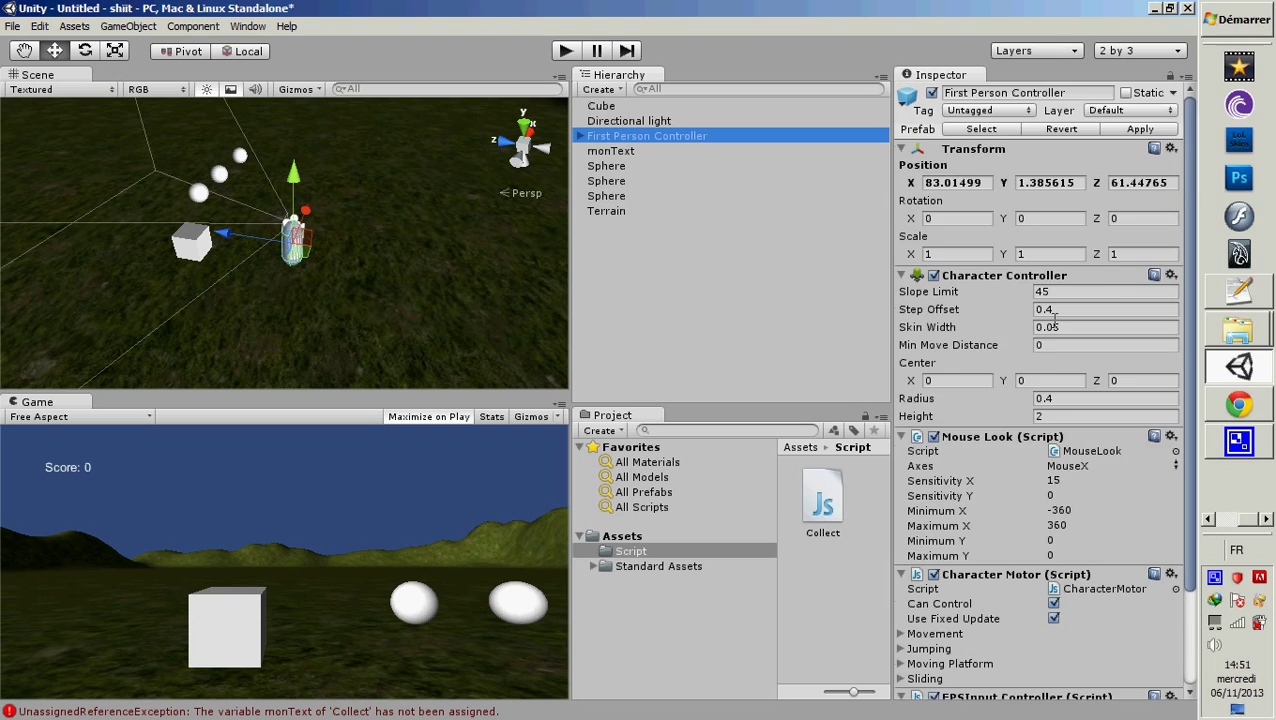
{"action": "scroll", "coordinate": [1055, 318], "scroll_direction": "down", "scroll_amount": 3}
{"action": "mouse_move", "coordinate": [620, 152]}
{"action": "left_mouse_down"}
{"action": "mouse_move", "coordinate": [1020, 574]}
{"action": "mouse_move", "coordinate": [1070, 656]}
{"action": "left_mouse_up"}
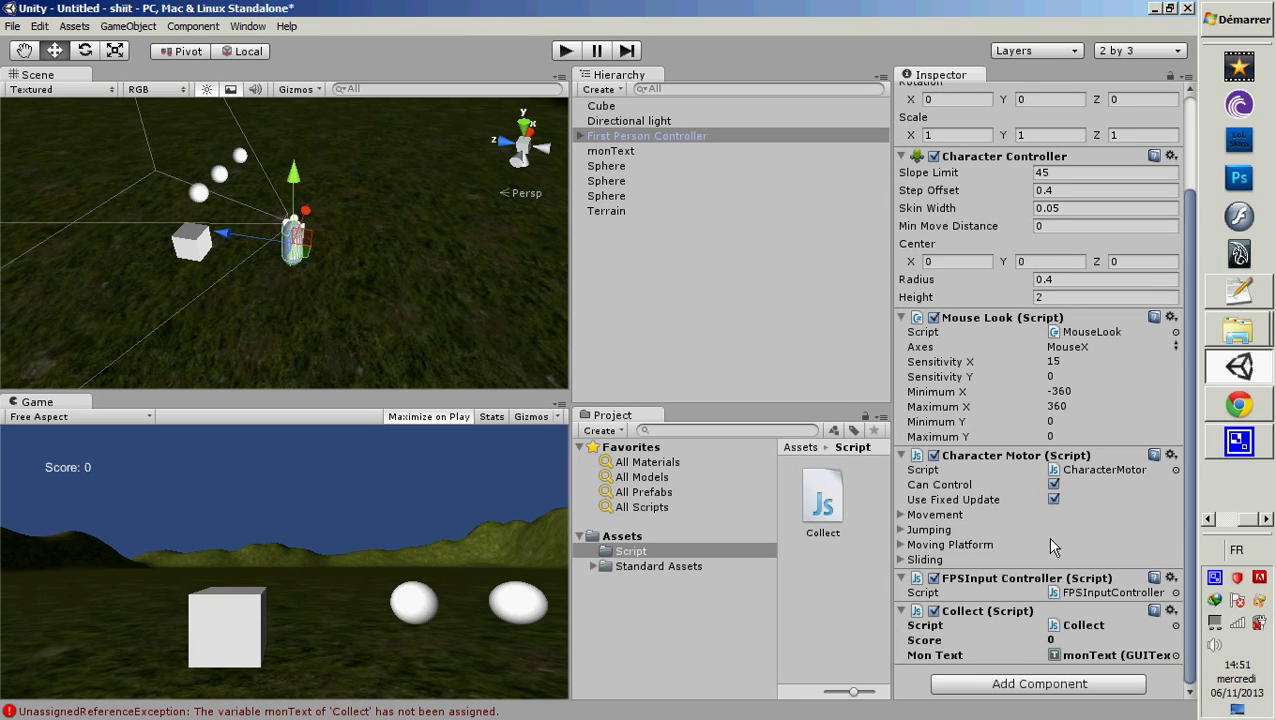
{"action": "left_click", "coordinate": [560, 52]}
{"action": "left_click", "coordinate": [560, 53]}
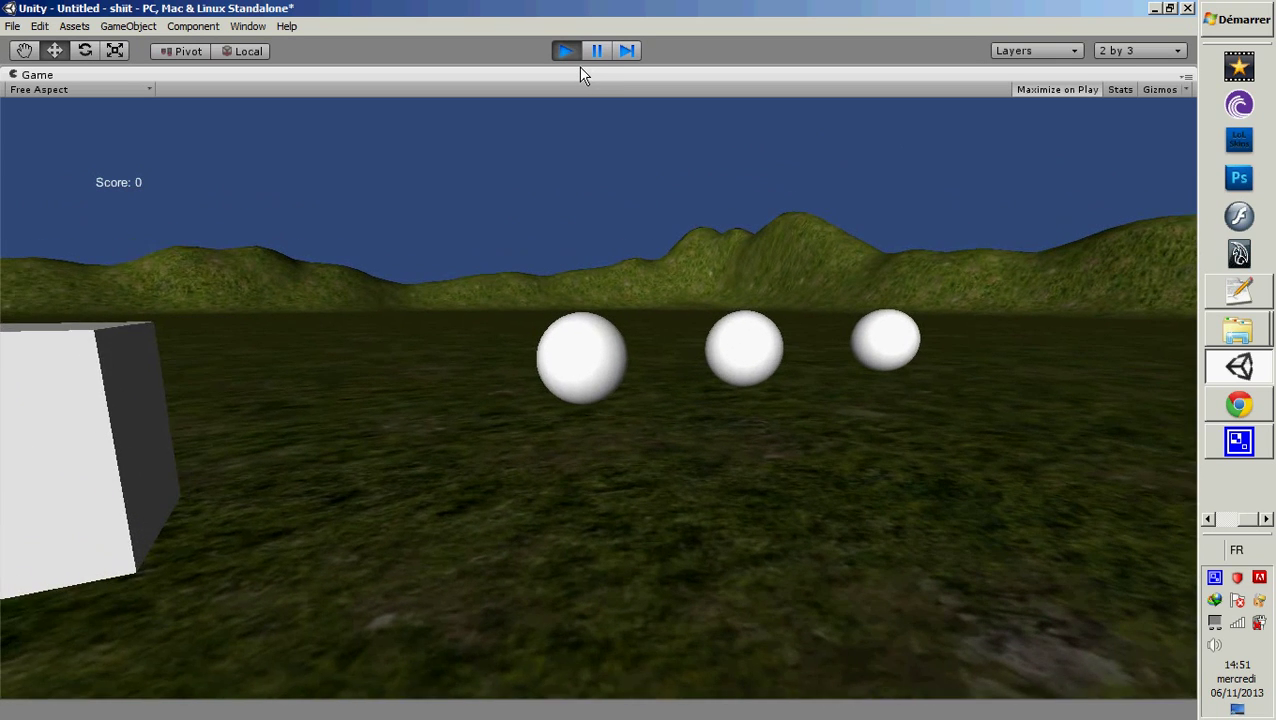
{"action": "key", "text": "w"}
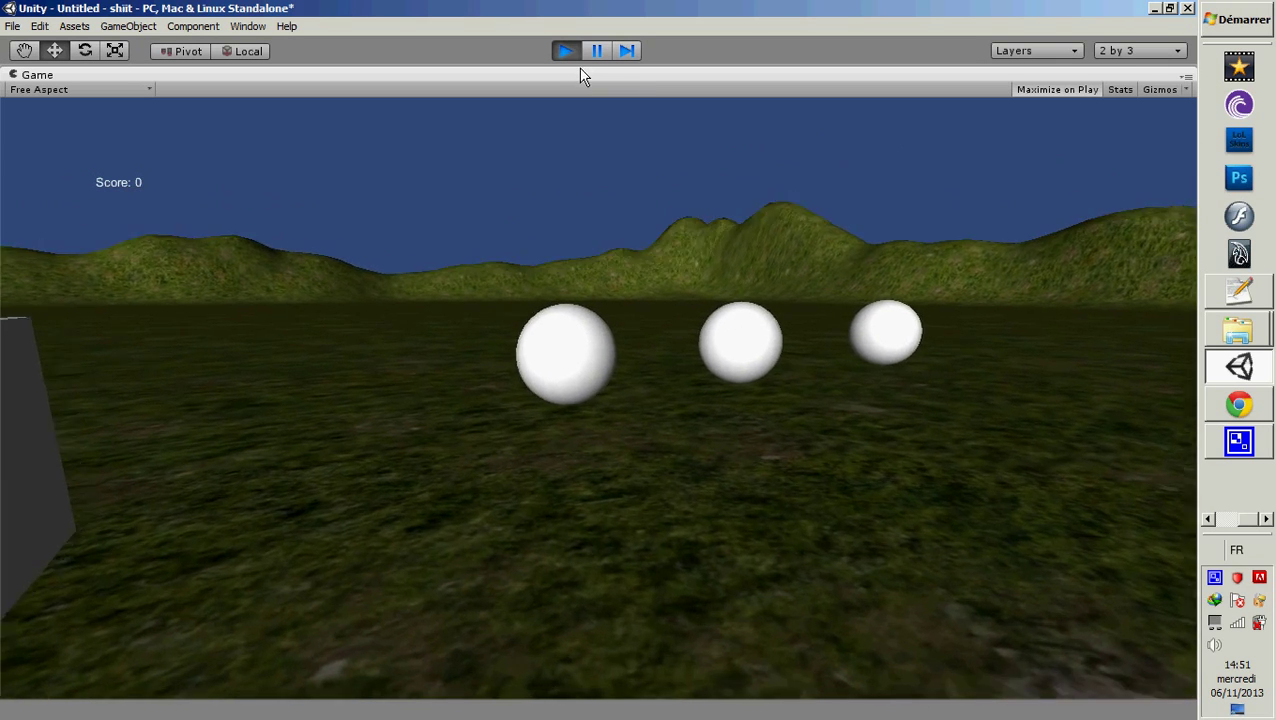
{"action": "key", "text": "w"}
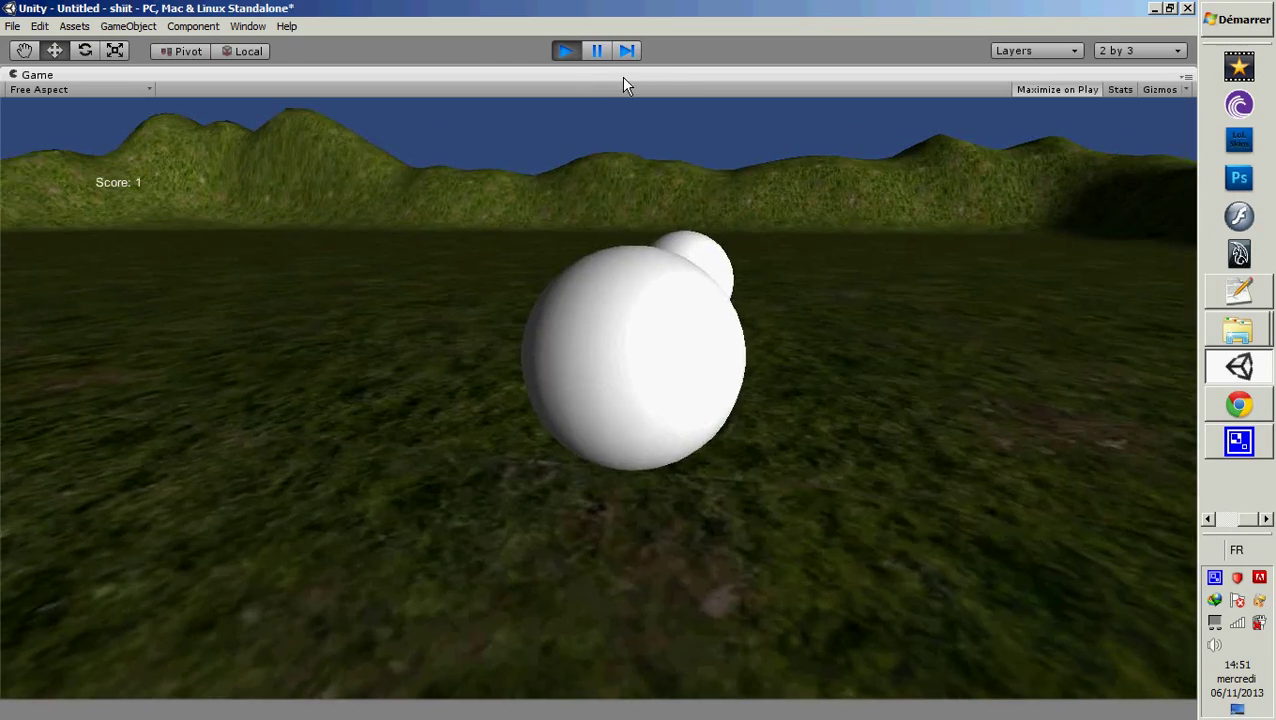
{"action": "key", "text": "w"}
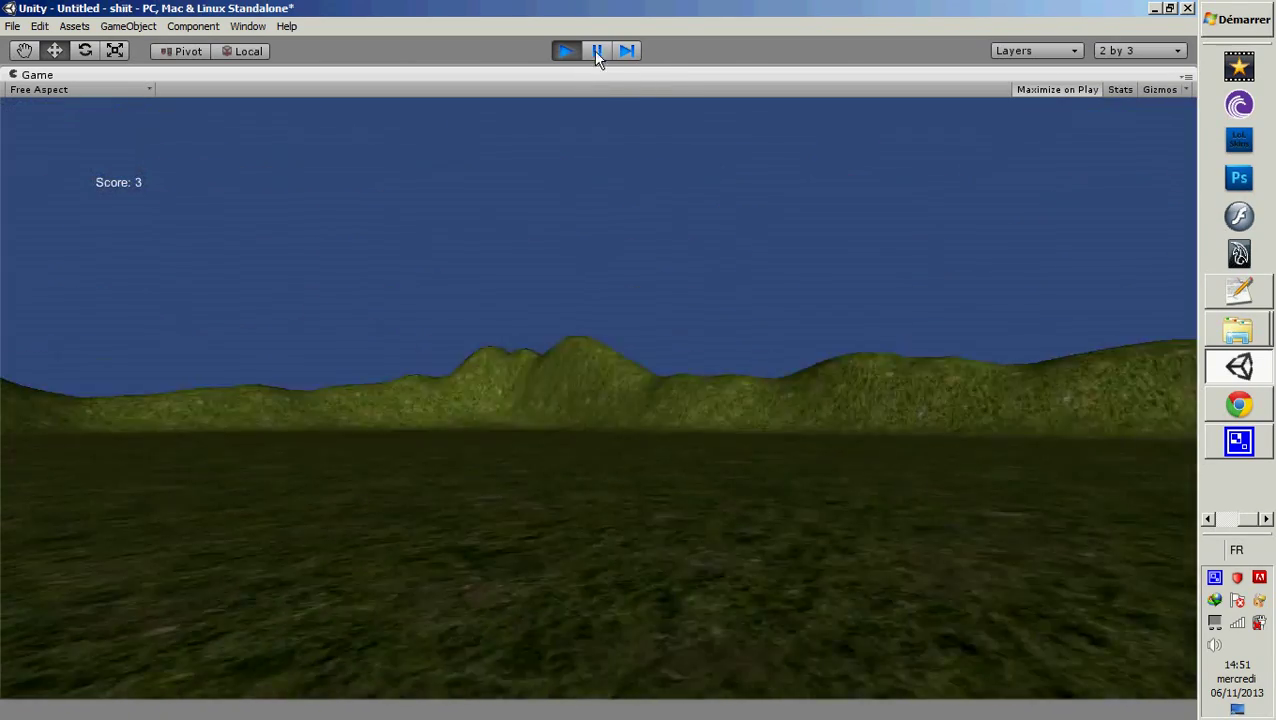
{"action": "left_click", "coordinate": [565, 50]}
{"action": "left_click", "coordinate": [556, 58]}
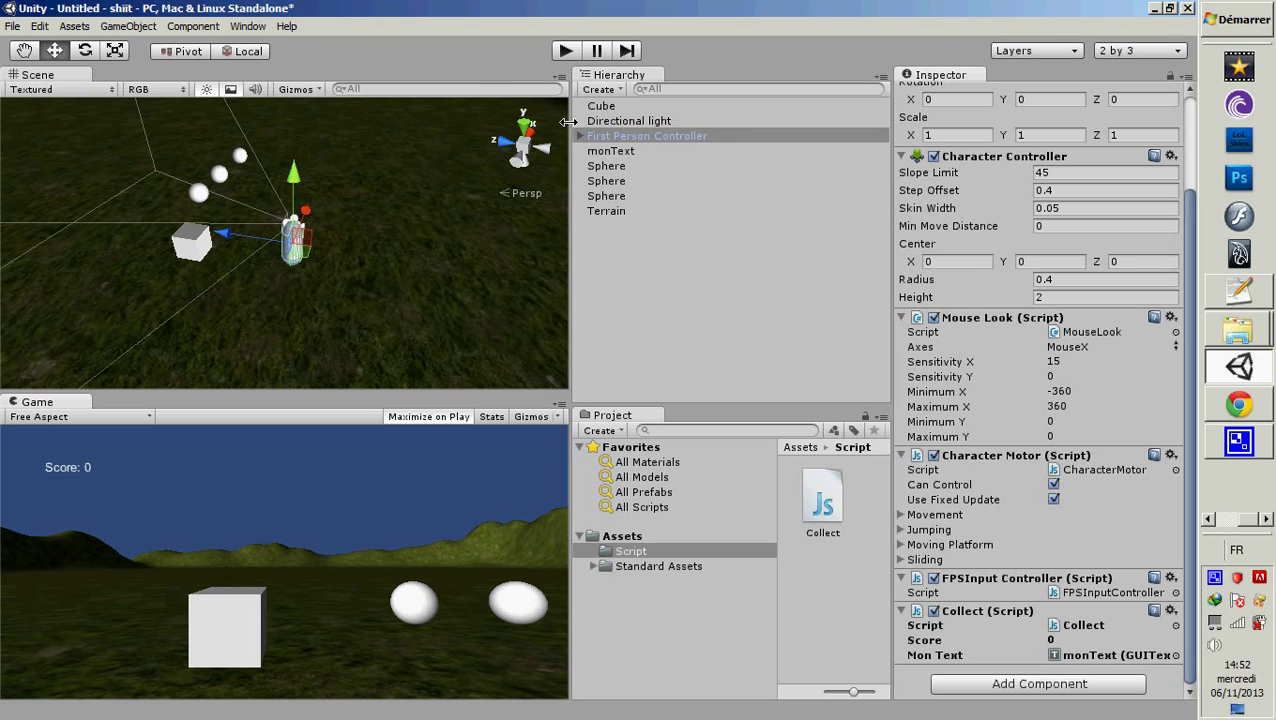
{"action": "left_click", "coordinate": [620, 166]}
{"action": "left_click", "coordinate": [622, 181]}
{"action": "left_click", "coordinate": [624, 196]}
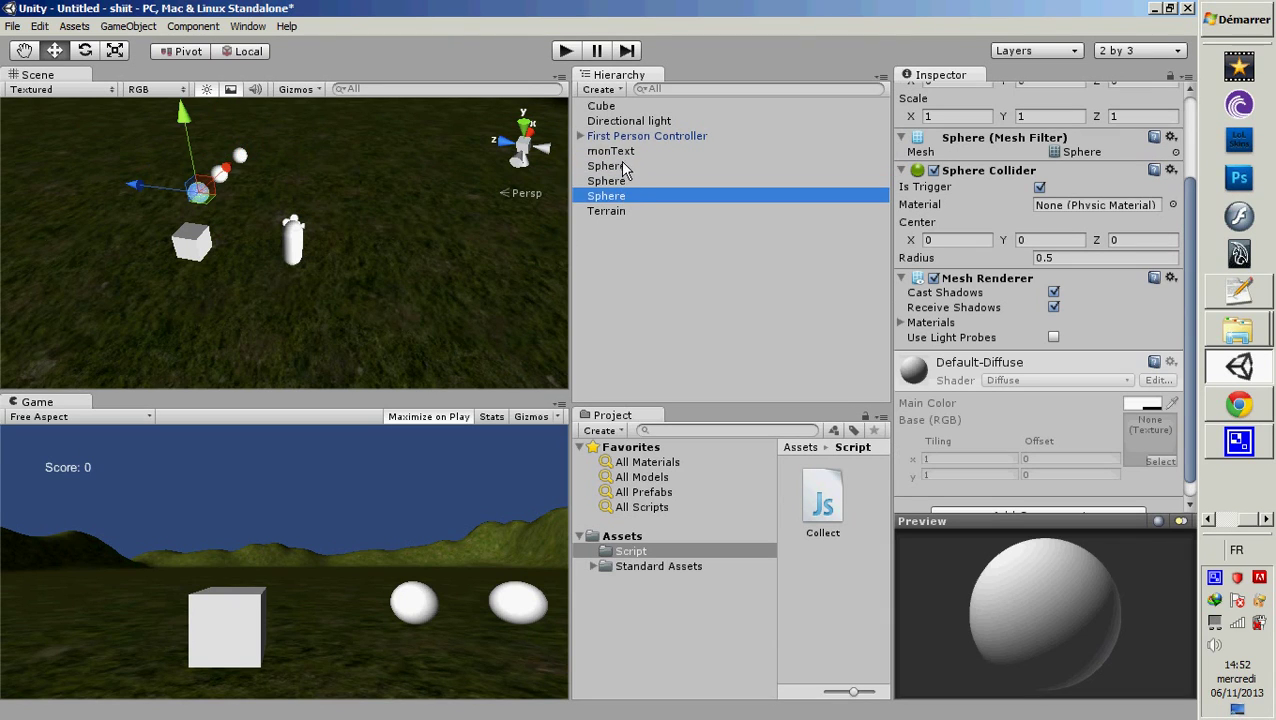
{"action": "left_click", "coordinate": [622, 166]}
{"action": "left_click", "coordinate": [622, 181]}
{"action": "left_click", "coordinate": [622, 196]}
{"action": "left_click", "coordinate": [615, 166]}
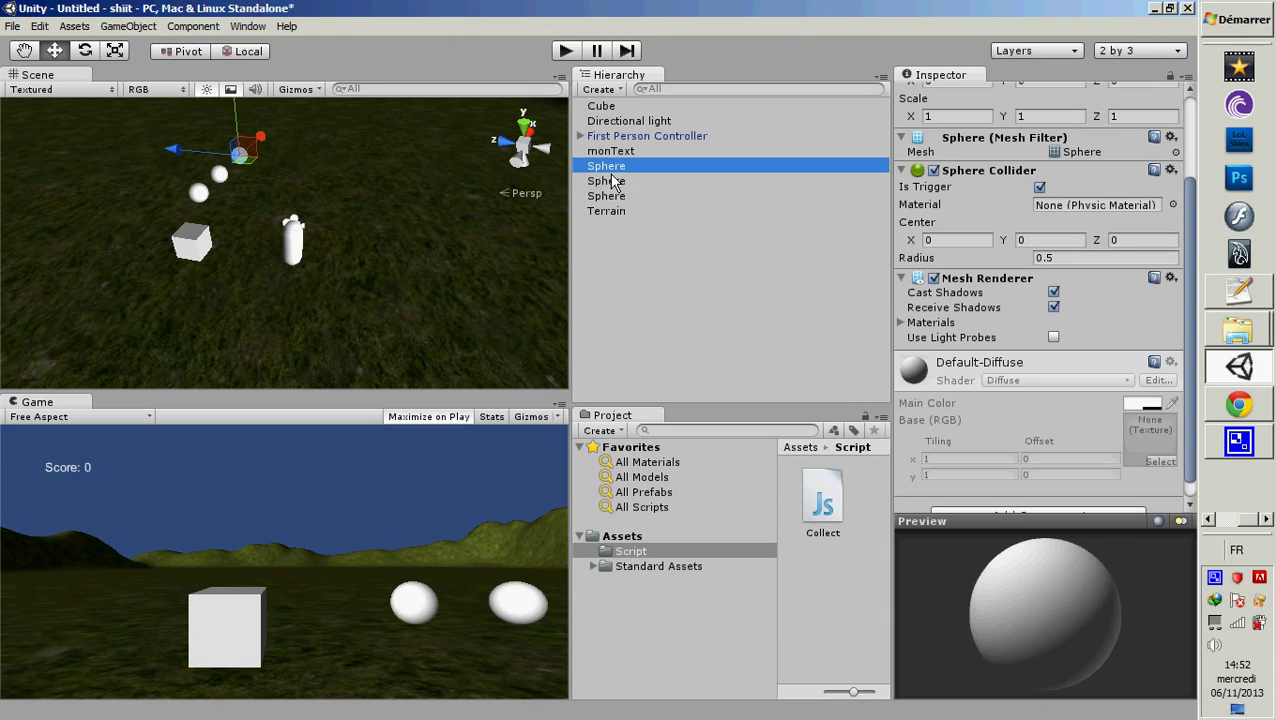
{"action": "left_click", "coordinate": [622, 196]}
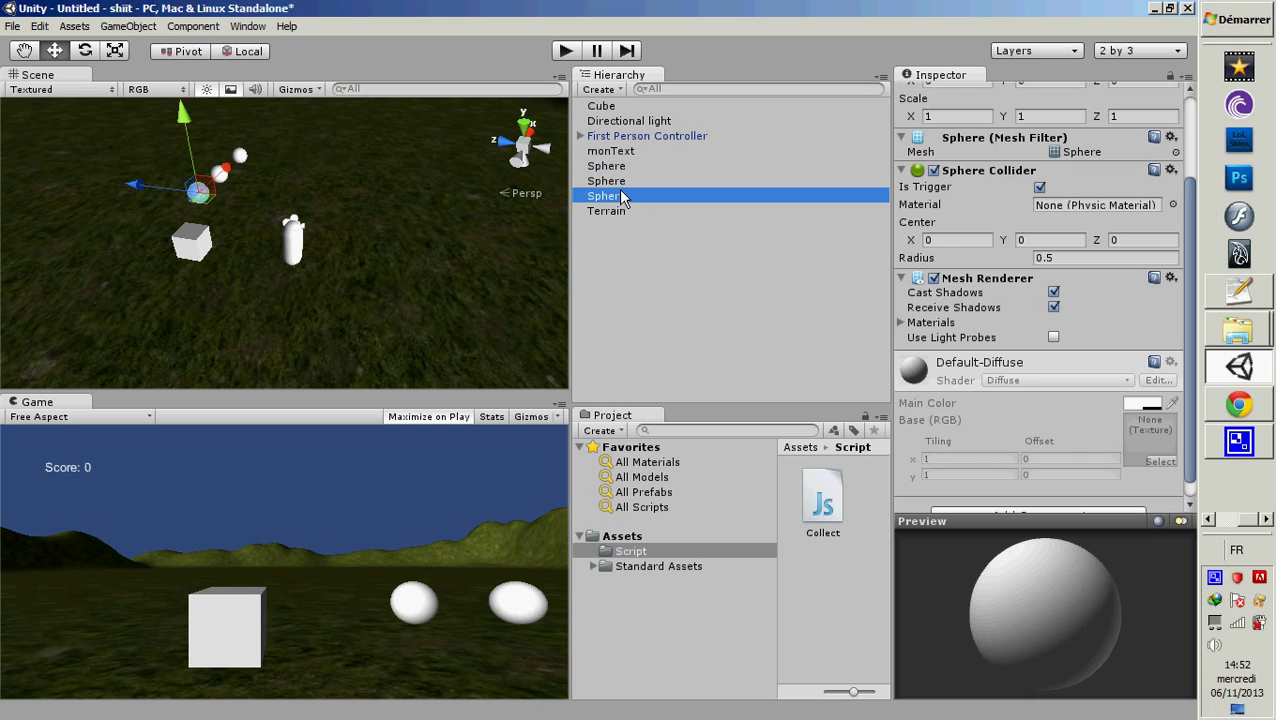
{"action": "key", "text": "ctrl+d"}
{"action": "left_click_drag", "start_coordinate": [136, 185], "coordinate": [94, 188]}
{"action": "key", "text": "ctrl+d"}
{"action": "left_click_drag", "start_coordinate": [170, 172], "coordinate": [150, 190]}
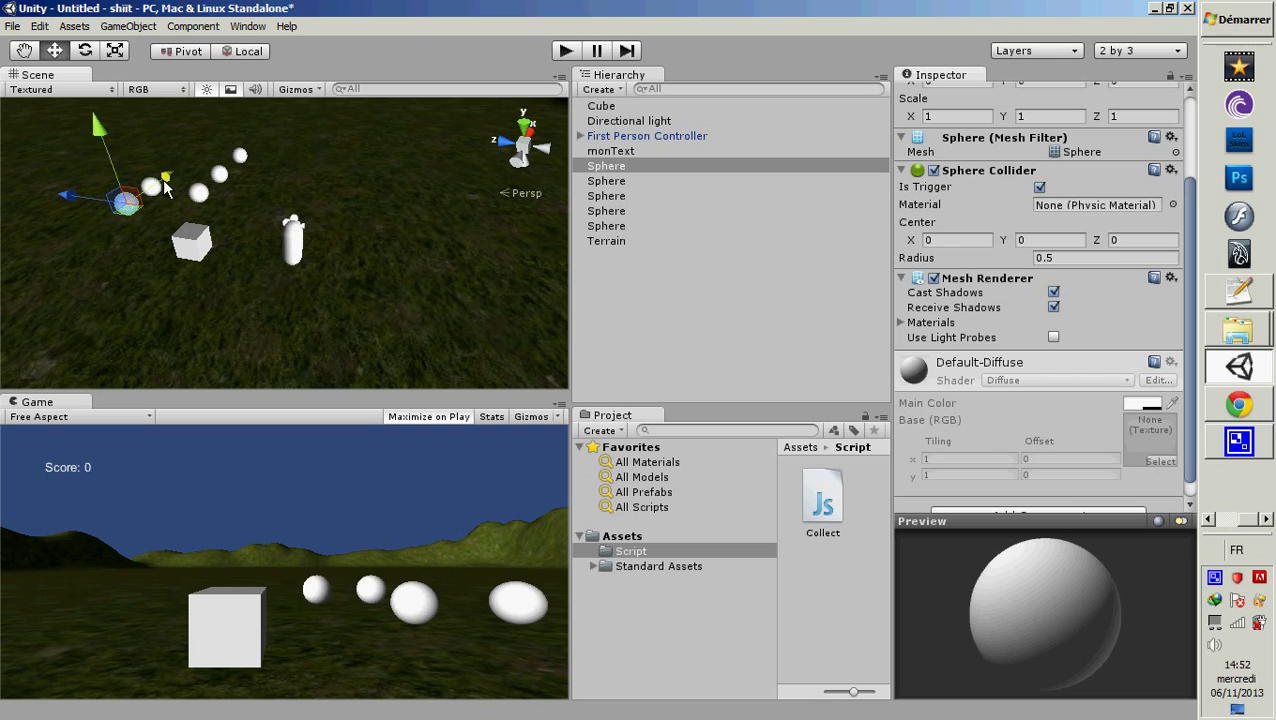
{"action": "key", "text": "ctrl+d"}
{"action": "left_click_drag", "start_coordinate": [66, 206], "coordinate": [20, 205]}
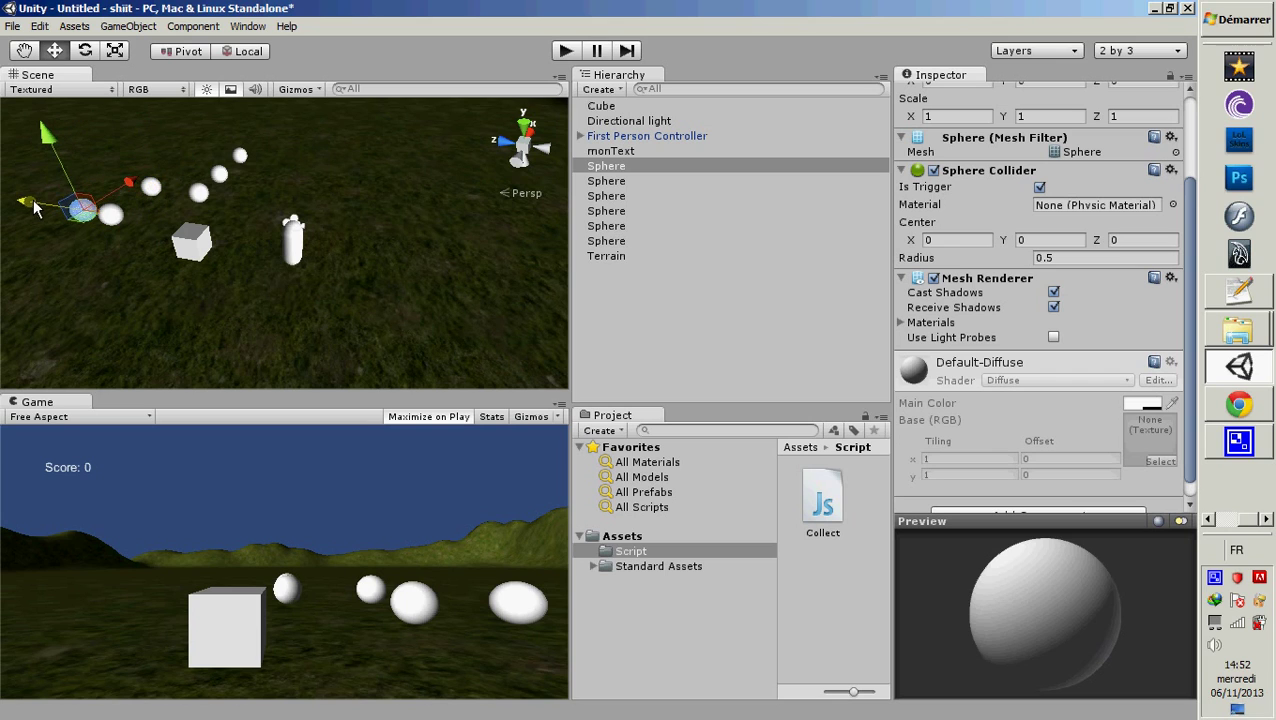
{"action": "left_click", "coordinate": [166, 201]}
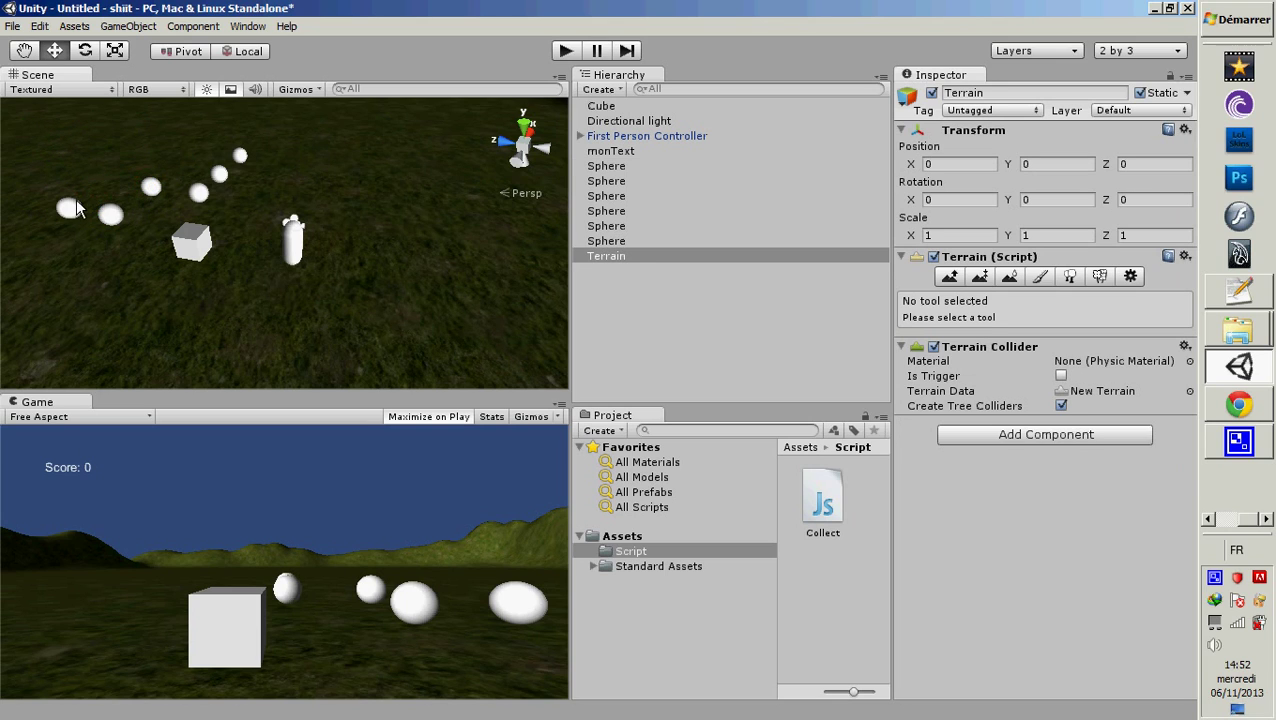
{"action": "left_click", "coordinate": [244, 153]}
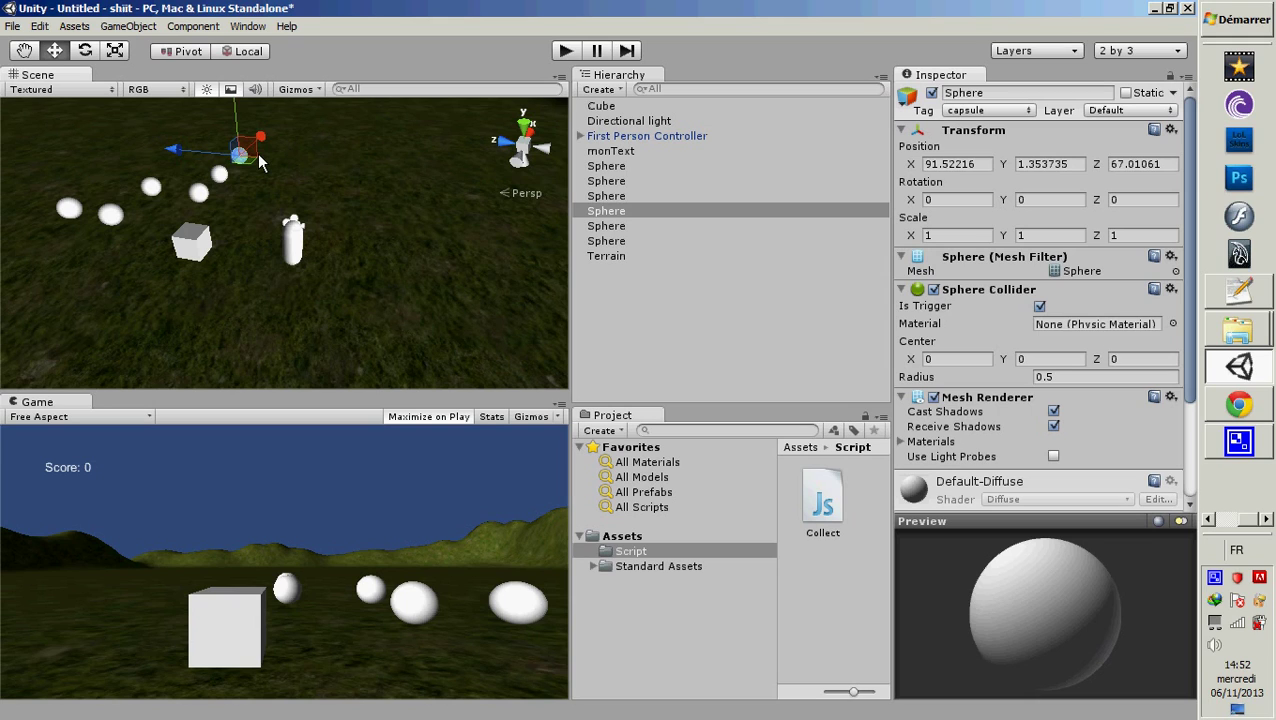
Try stretching a sphere along Y with the Scale tool, then undo it.
{"action": "left_click", "coordinate": [66, 206]}
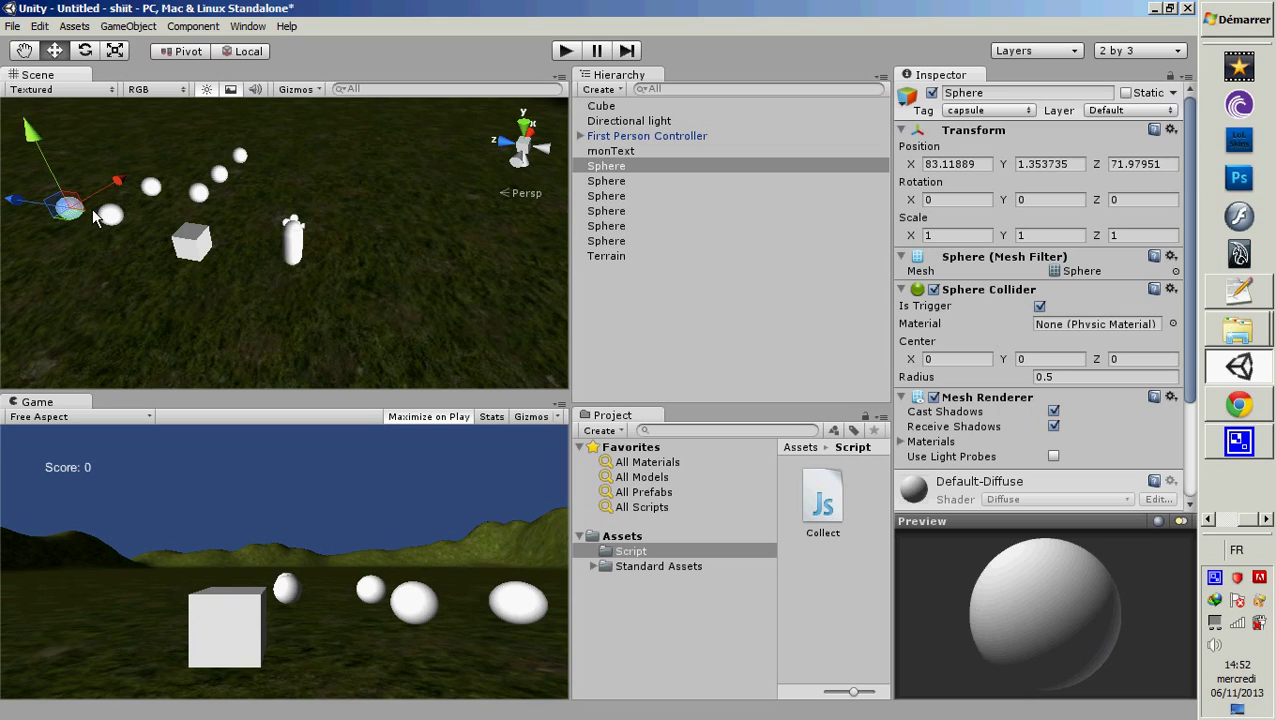
{"action": "left_click", "coordinate": [108, 215]}
{"action": "left_click", "coordinate": [194, 194]}
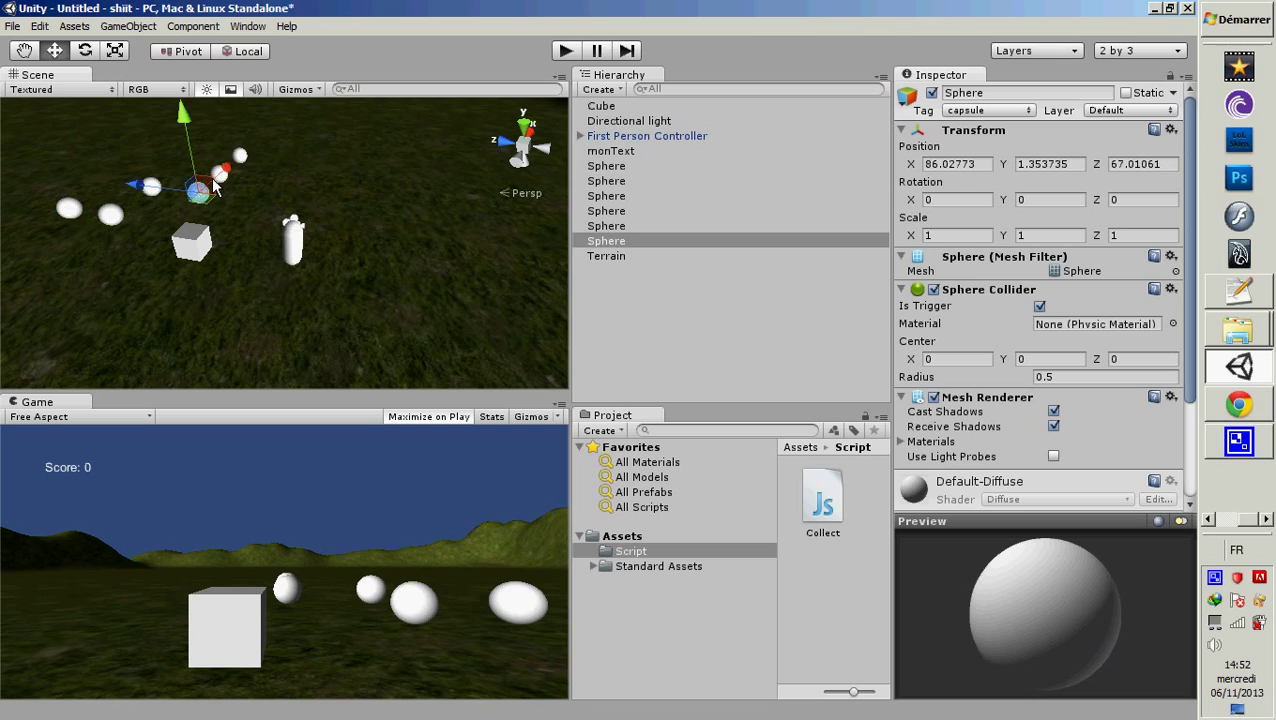
{"action": "left_click", "coordinate": [67, 207]}
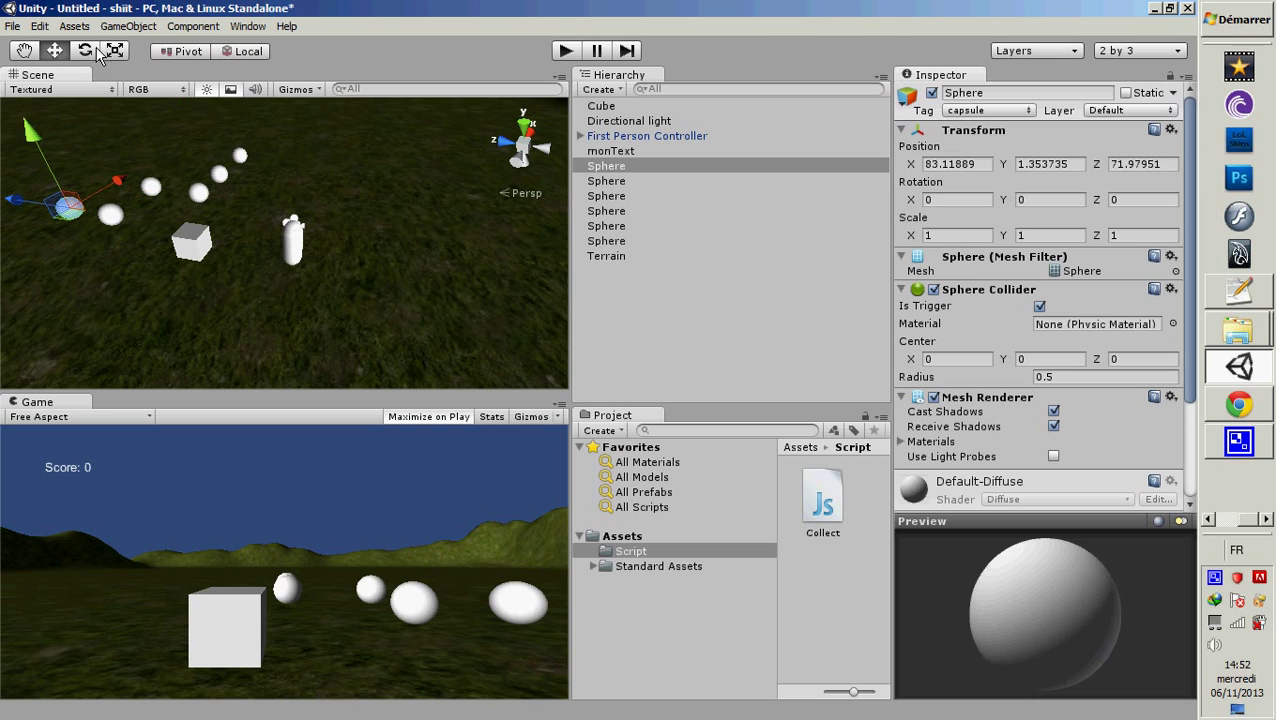
{"action": "left_click", "coordinate": [115, 51]}
{"action": "left_click_drag", "start_coordinate": [31, 131], "coordinate": [18, 95]}
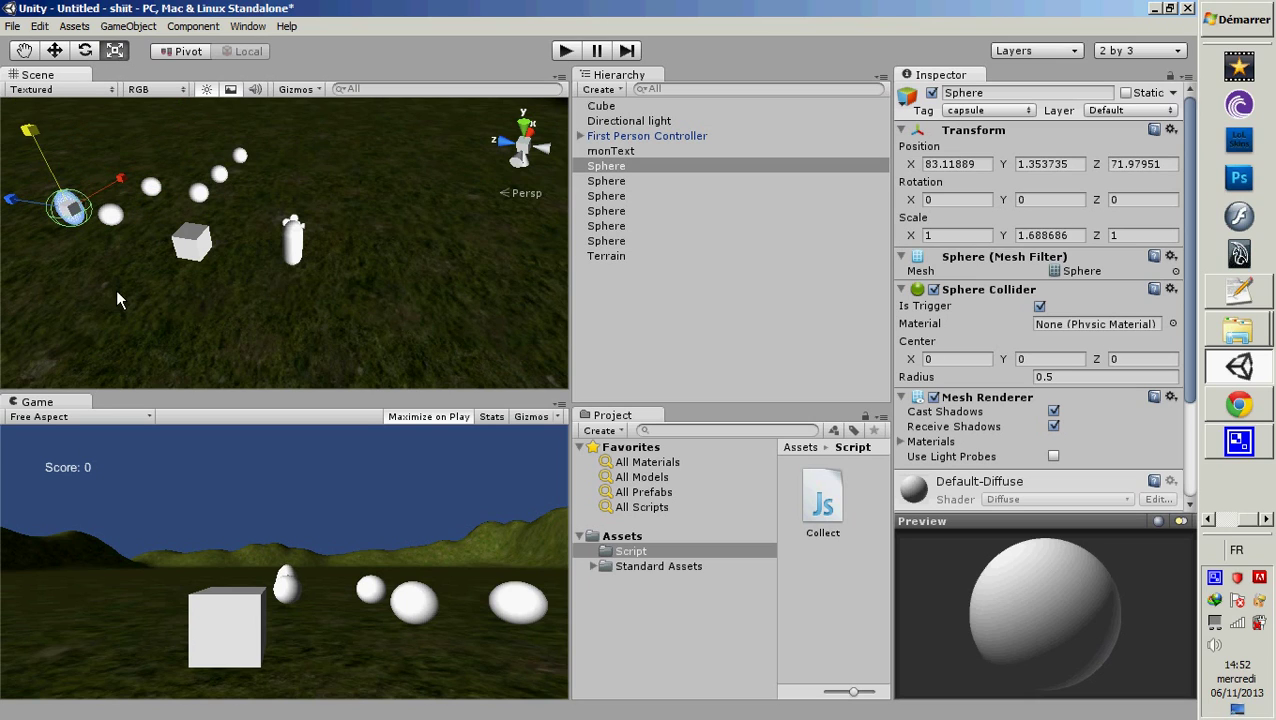
{"action": "key", "text": "ctrl+z"}
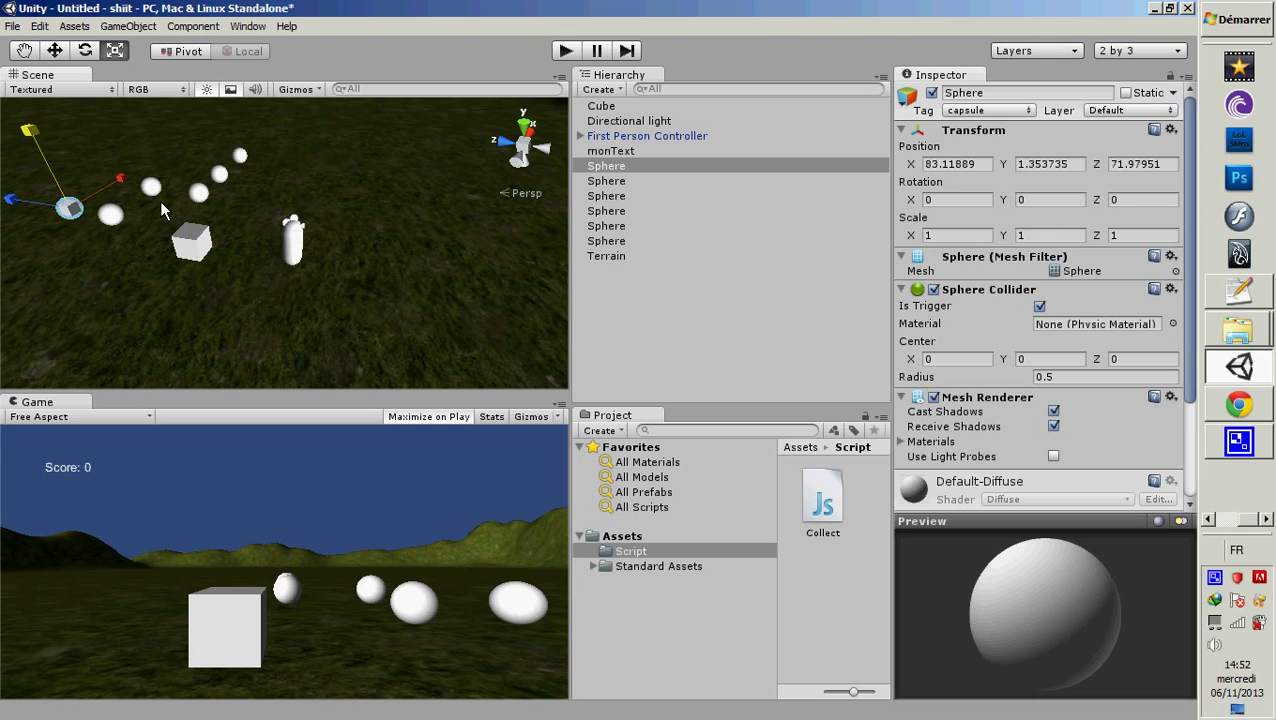
{"action": "left_click", "coordinate": [292, 205]}
Select five spheres in the Hierarchy and delete them, keeping one sphere.
{"action": "left_click", "coordinate": [67, 210]}
{"action": "left_click", "coordinate": [111, 215], "text": "shift"}
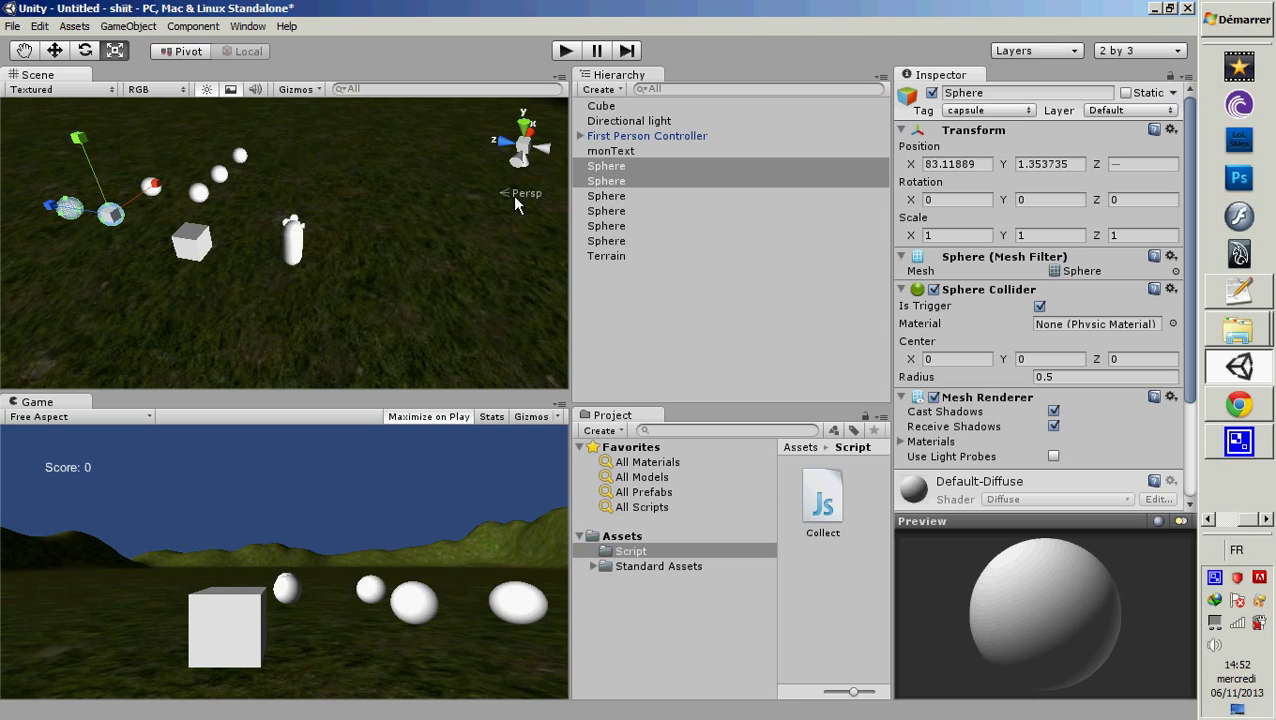
{"action": "left_click", "coordinate": [603, 197], "text": "shift"}
{"action": "left_click", "coordinate": [608, 211], "text": "shift"}
{"action": "left_click", "coordinate": [613, 226], "text": "shift"}
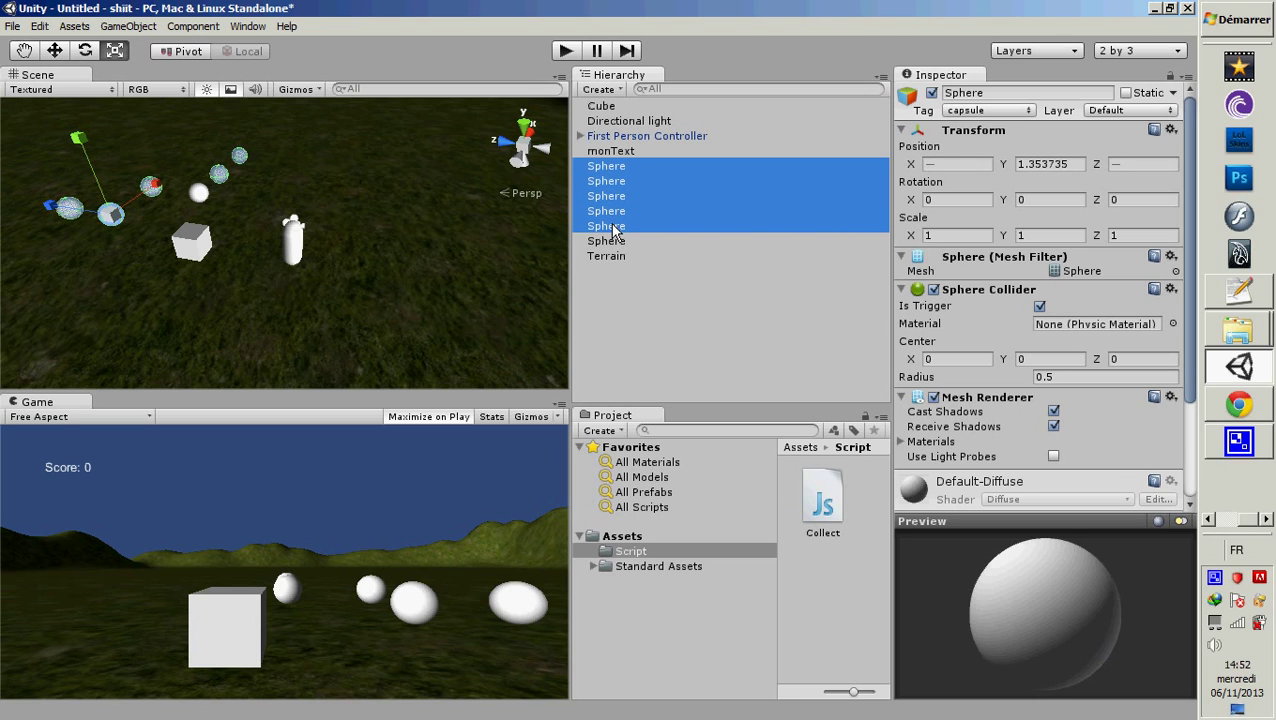
{"action": "key", "text": "Delete"}
{"action": "left_click", "coordinate": [604, 168]}
{"action": "left_click_drag", "start_coordinate": [300, 230], "coordinate": [648, 483], "text": "alt"}
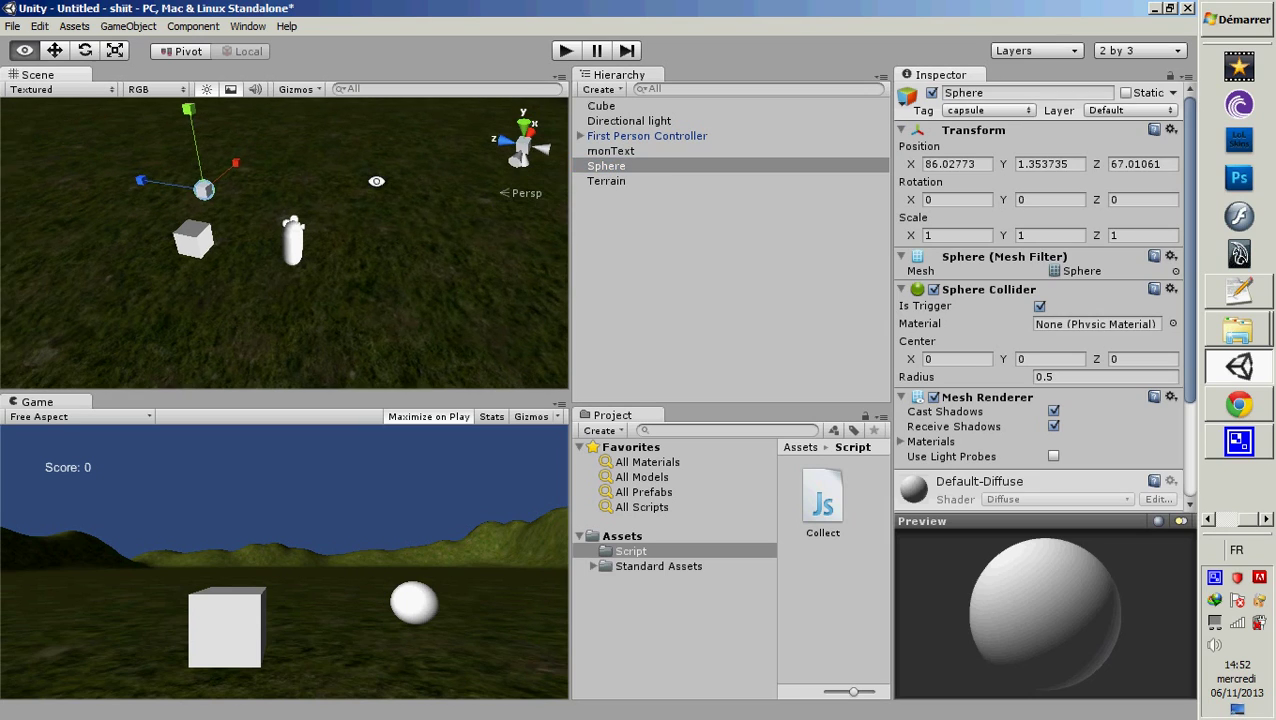
Create a folder named 'Prefab' under Assets and open it.
{"action": "left_click", "coordinate": [628, 537]}
{"action": "left_click", "coordinate": [606, 431]}
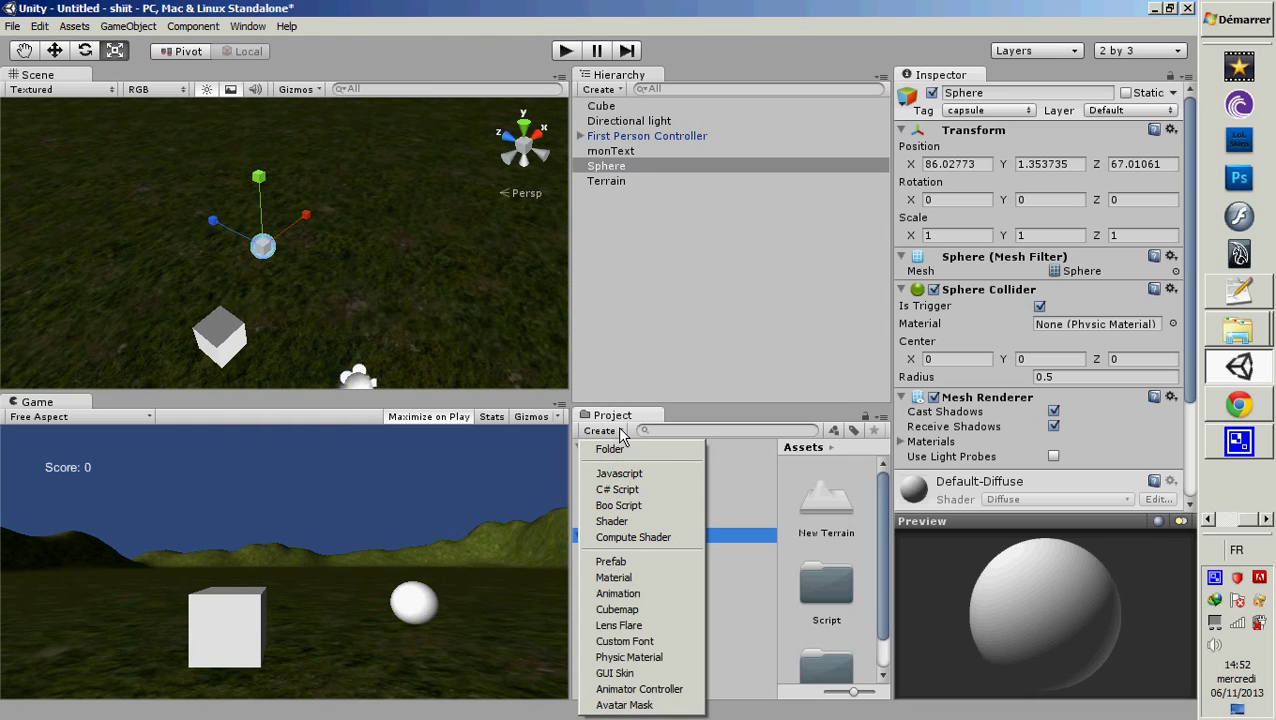
{"action": "left_click", "coordinate": [627, 451]}
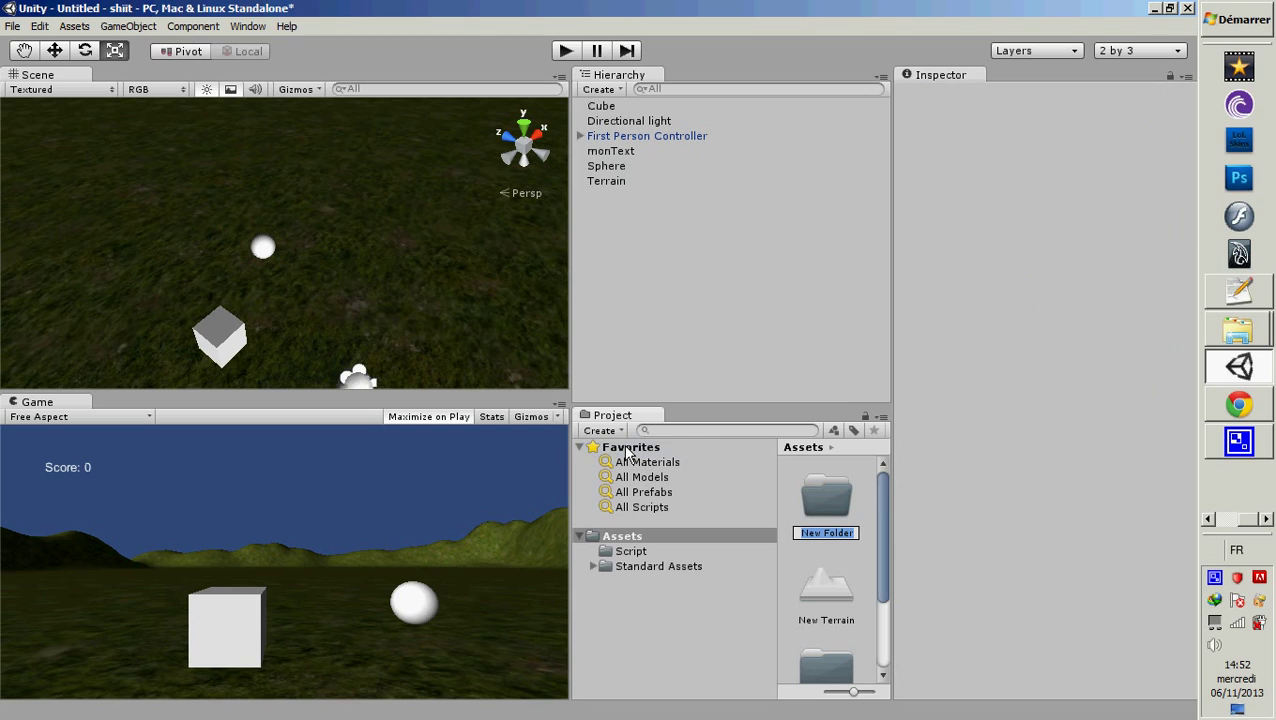
{"action": "type", "text": "Prefab"}
{"action": "key", "text": "Return"}
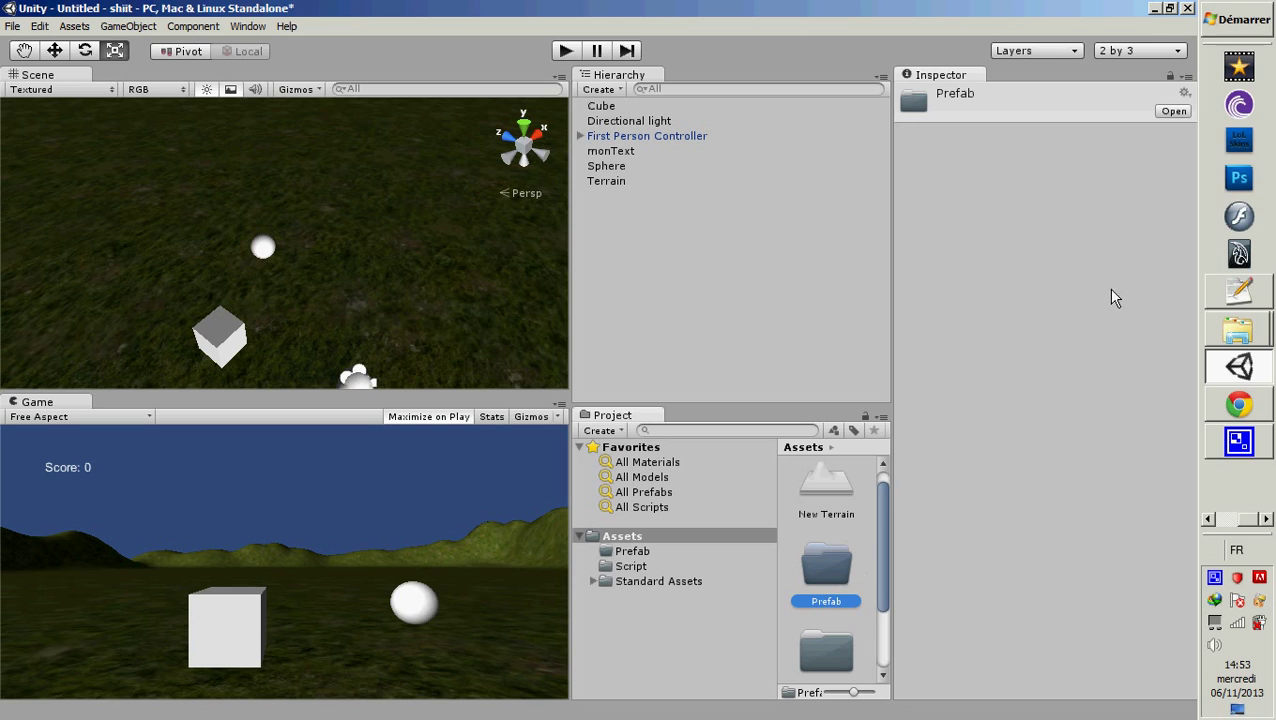
{"action": "double_click", "coordinate": [838, 570]}
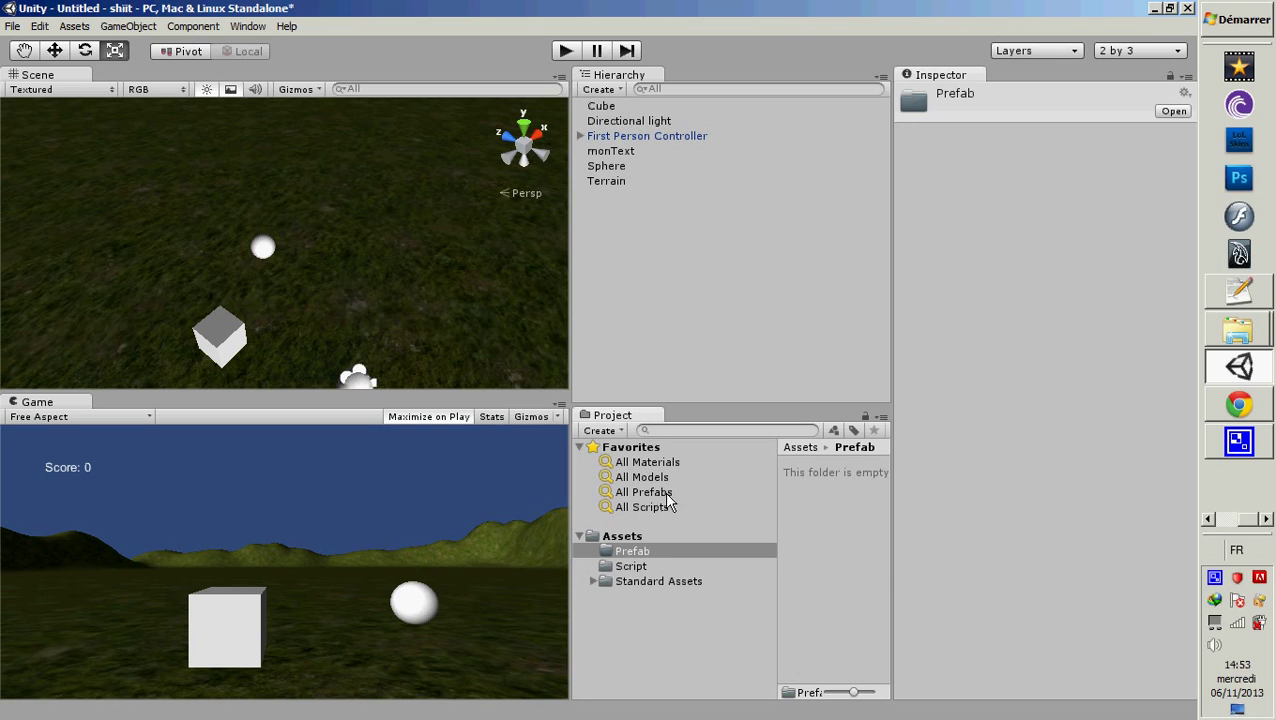
Create a new prefab in the Prefab folder and name it 'flous'.
{"action": "left_click", "coordinate": [622, 430]}
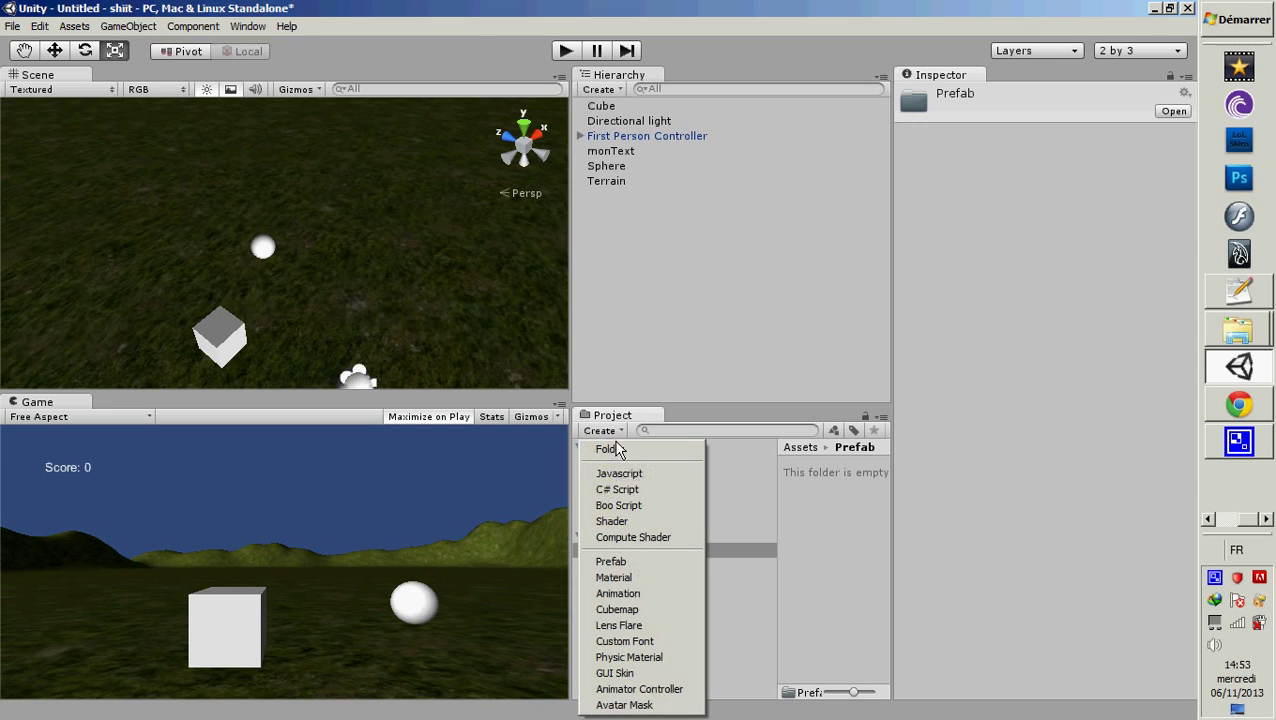
{"action": "left_click", "coordinate": [622, 562]}
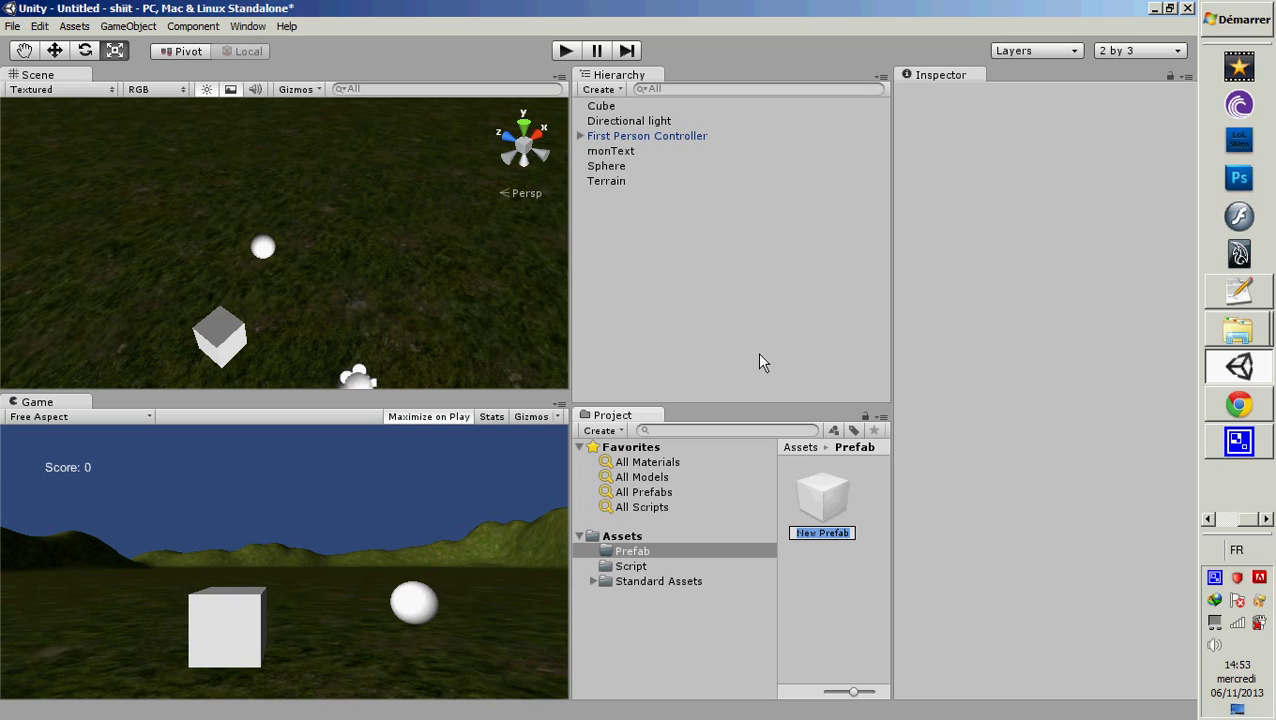
{"action": "type", "text": "flous"}
{"action": "key", "text": "Return"}
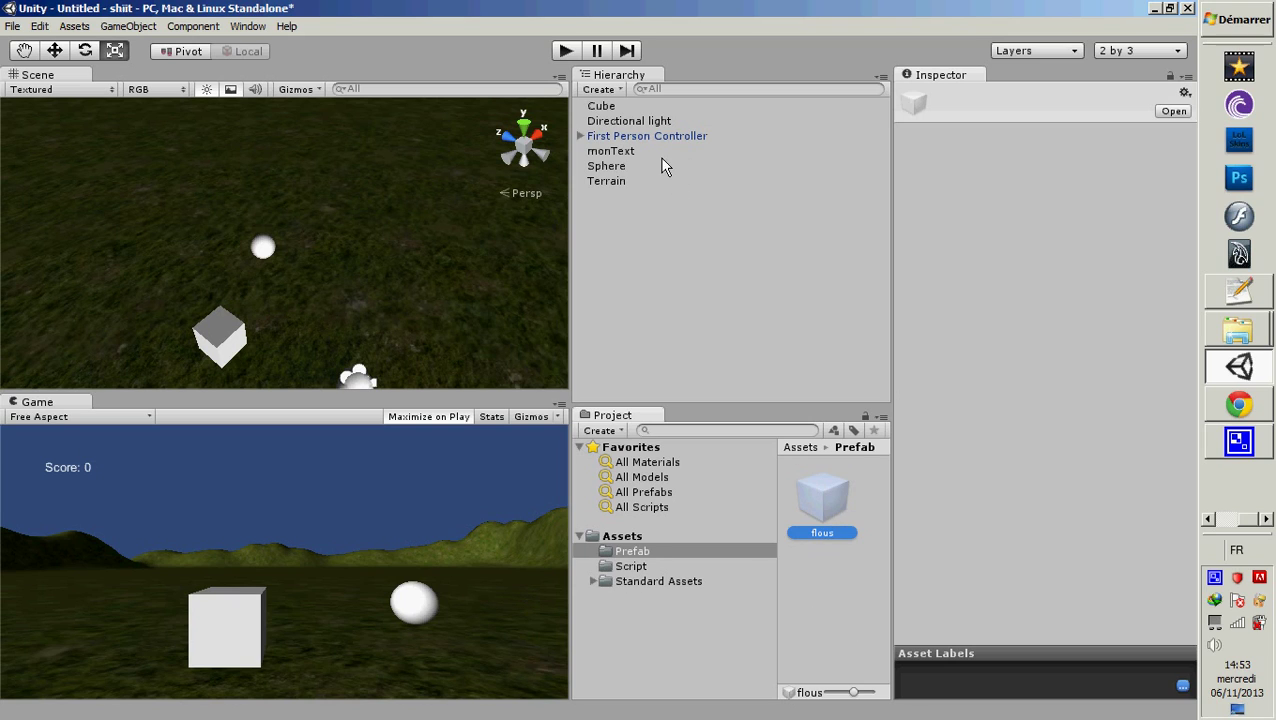
Drag Sphere onto the flous prefab, then delete the original Sphere from the scene.
{"action": "left_click_drag", "start_coordinate": [616, 172], "coordinate": [822, 497]}
{"action": "left_click", "coordinate": [826, 484]}
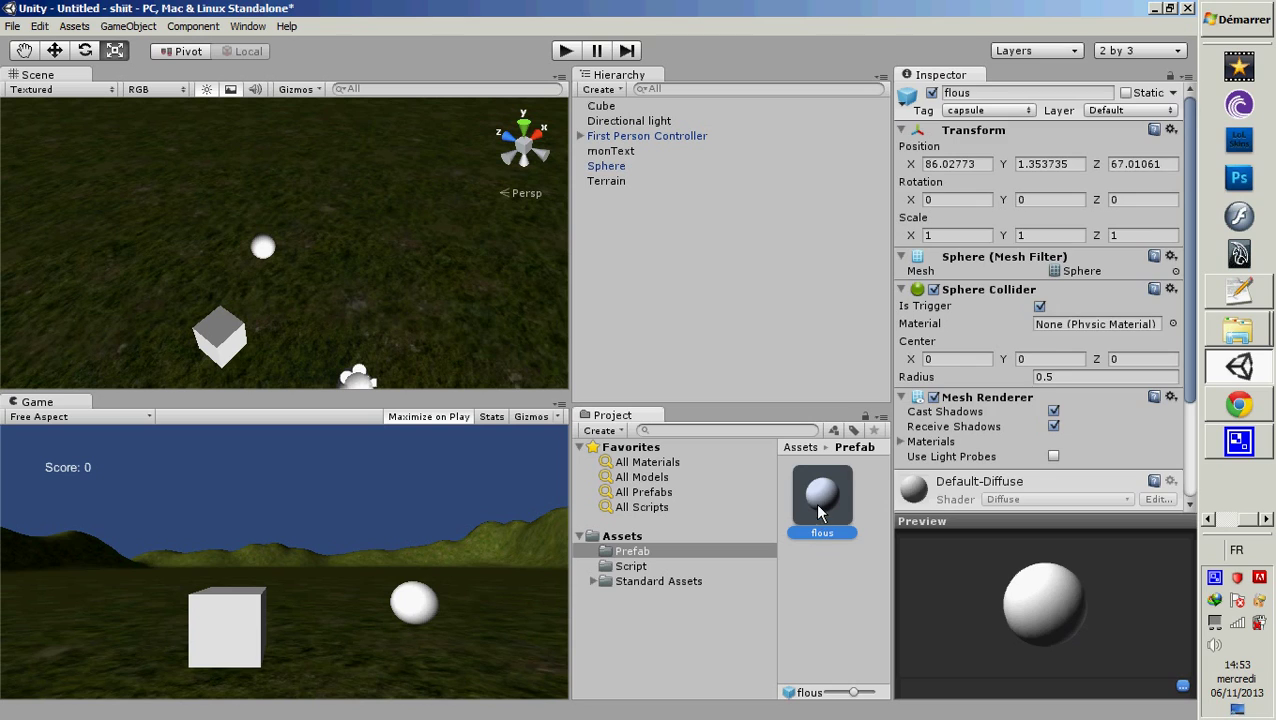
{"action": "scroll", "coordinate": [1005, 420], "scroll_direction": "down", "scroll_amount": 3}
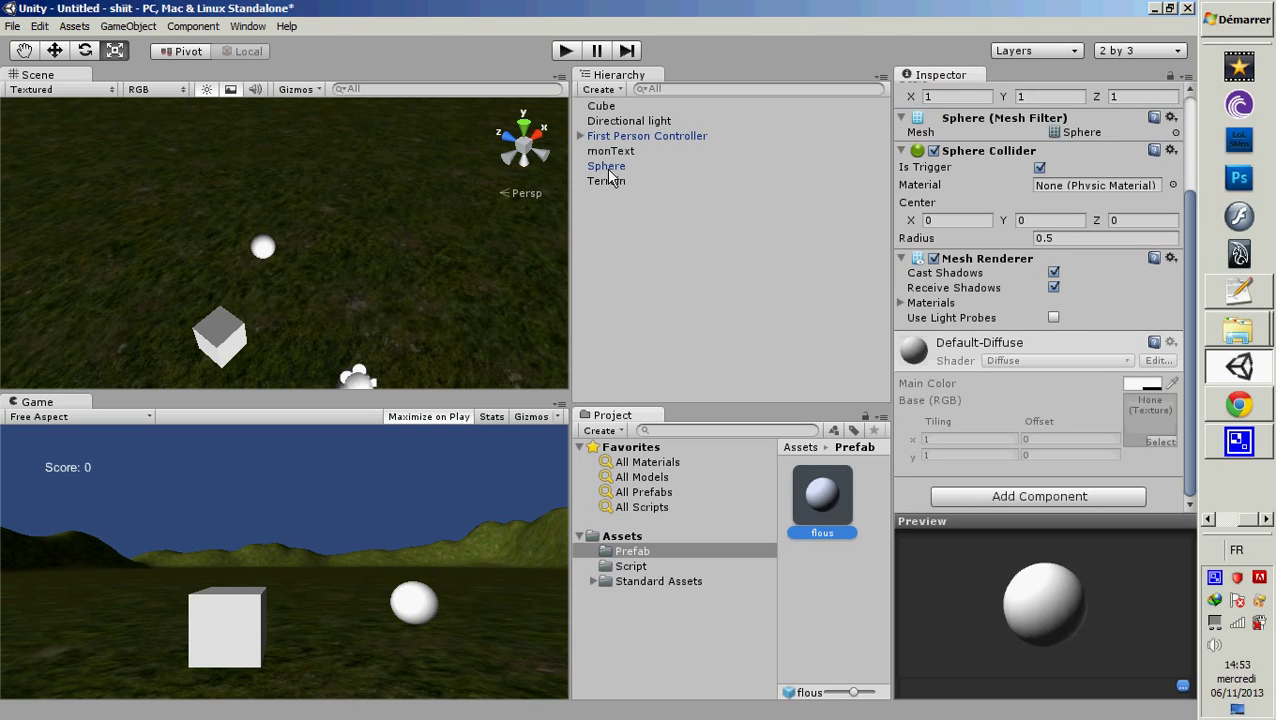
{"action": "left_click", "coordinate": [615, 168]}
{"action": "key", "text": "Delete"}
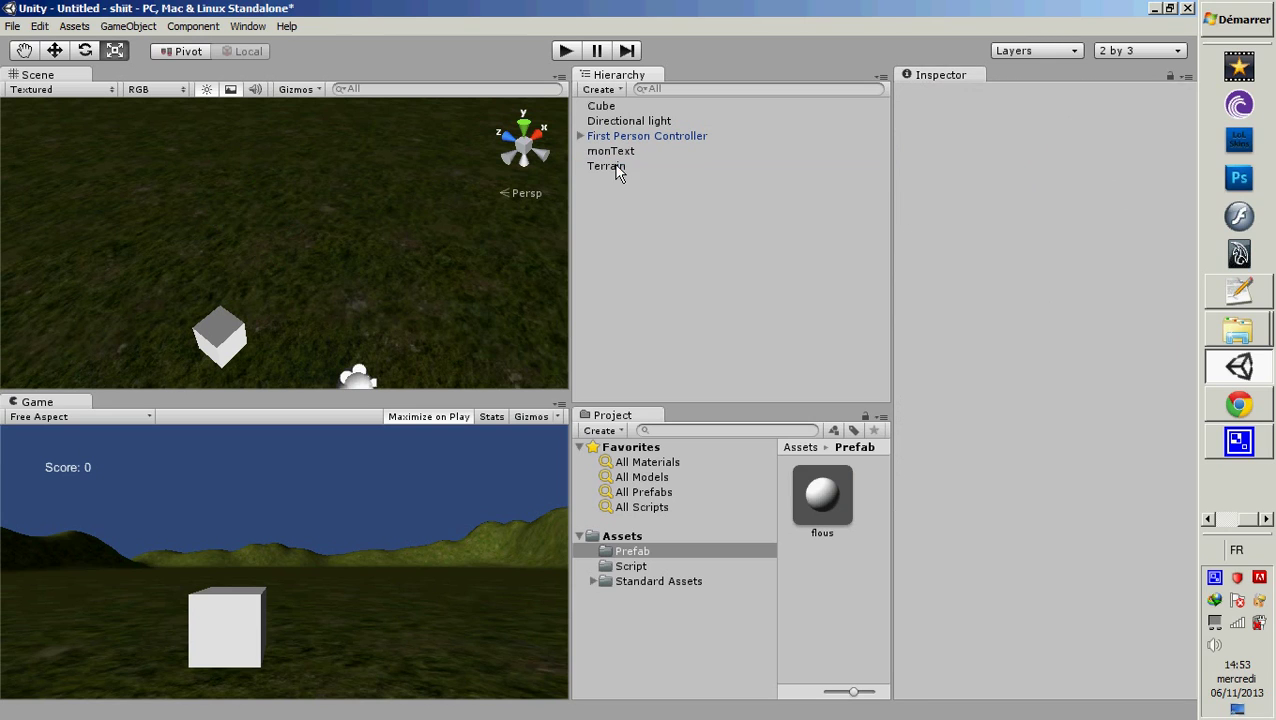
Drag flous instances into the scene and raise each slightly above the terrain.
{"action": "left_click_drag", "start_coordinate": [822, 495], "coordinate": [285, 275]}
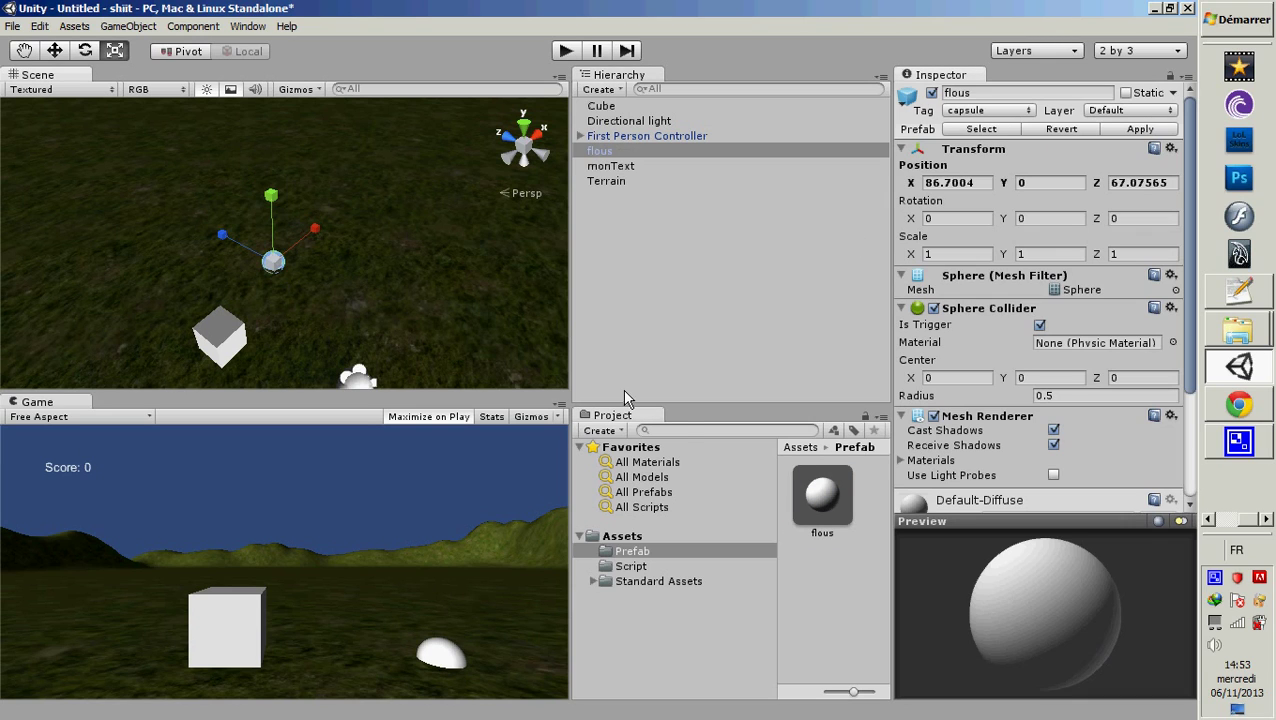
{"action": "left_click", "coordinate": [55, 50]}
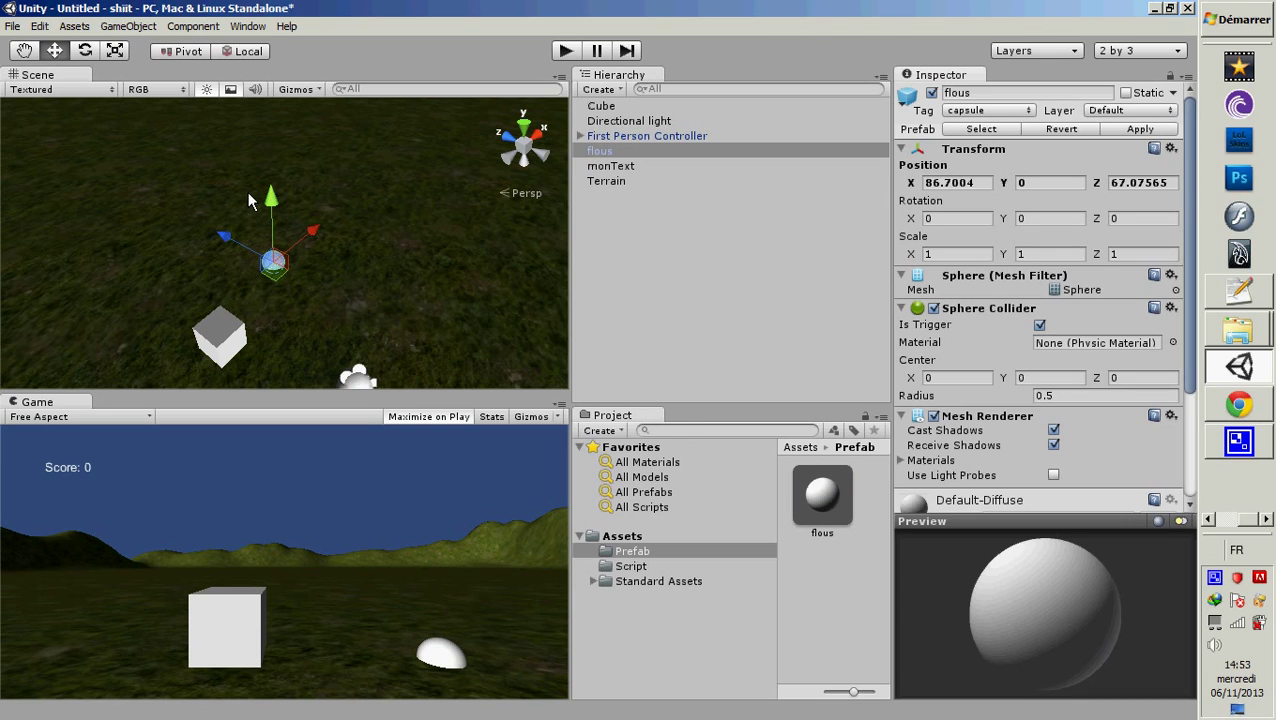
{"action": "left_click_drag", "start_coordinate": [270, 202], "coordinate": [270, 168]}
{"action": "mouse_move", "coordinate": [797, 490]}
{"action": "left_mouse_down"}
{"action": "mouse_move", "coordinate": [613, 377]}
{"action": "mouse_move", "coordinate": [383, 205]}
{"action": "left_mouse_up"}
{"action": "left_click", "coordinate": [800, 498]}
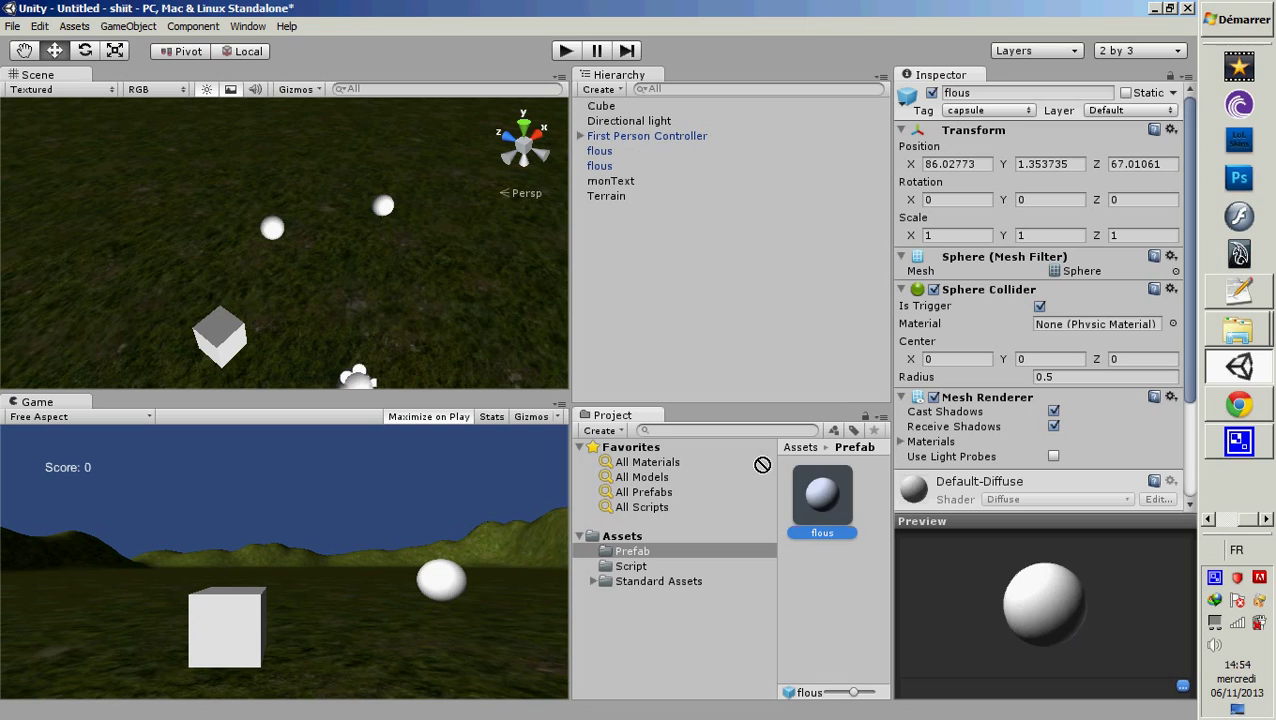
{"action": "left_click_drag", "start_coordinate": [822, 495], "coordinate": [315, 180]}
{"action": "left_click_drag", "start_coordinate": [322, 108], "coordinate": [322, 106]}
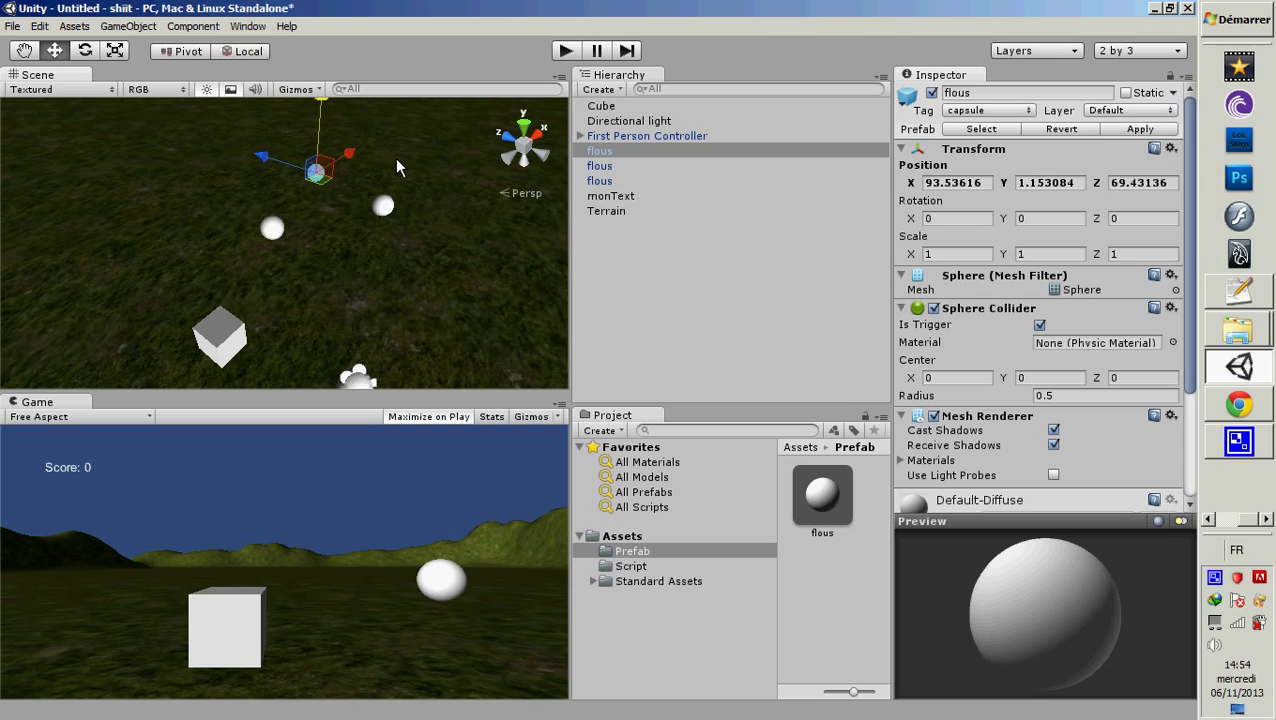
{"action": "left_click", "coordinate": [1236, 444]}
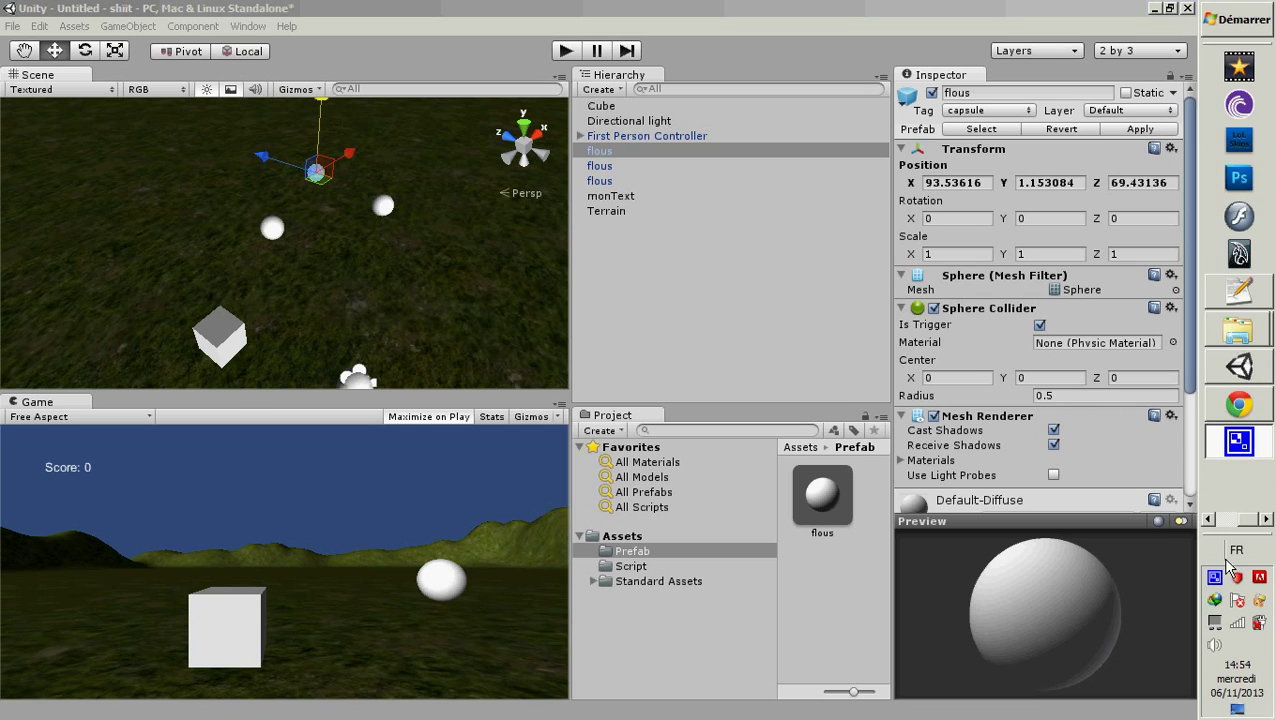